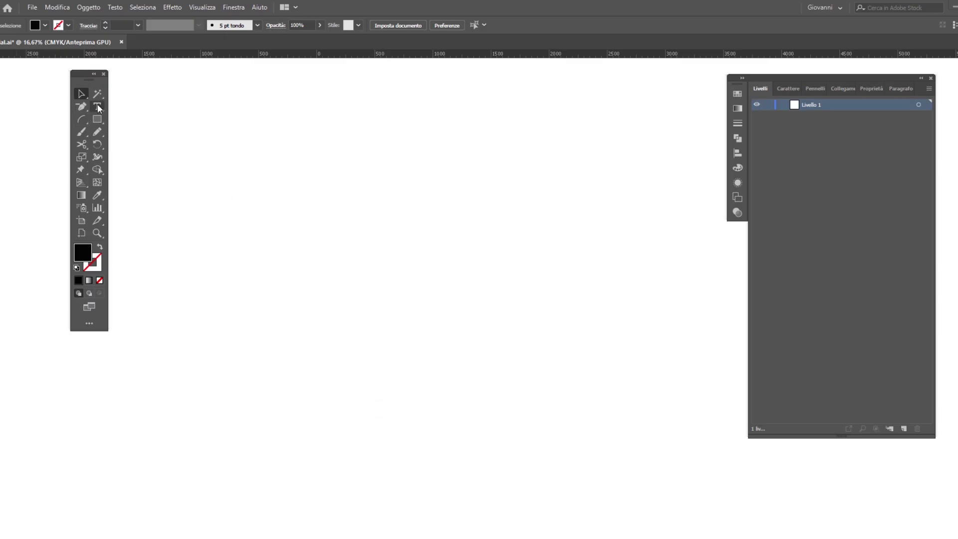
Place a placeholder 'Lorem ipsum' text object on the artboard.
left_click(97, 106)
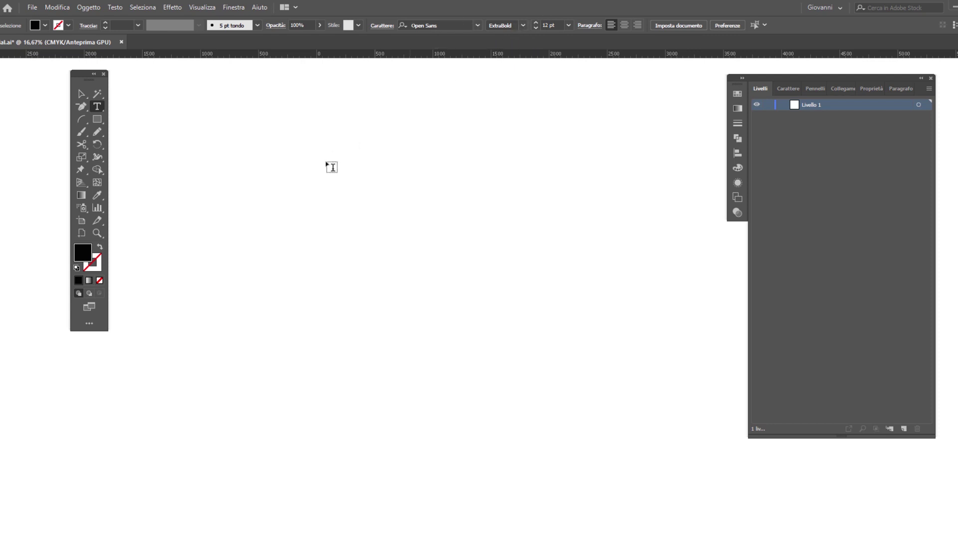
left_click(279, 175)
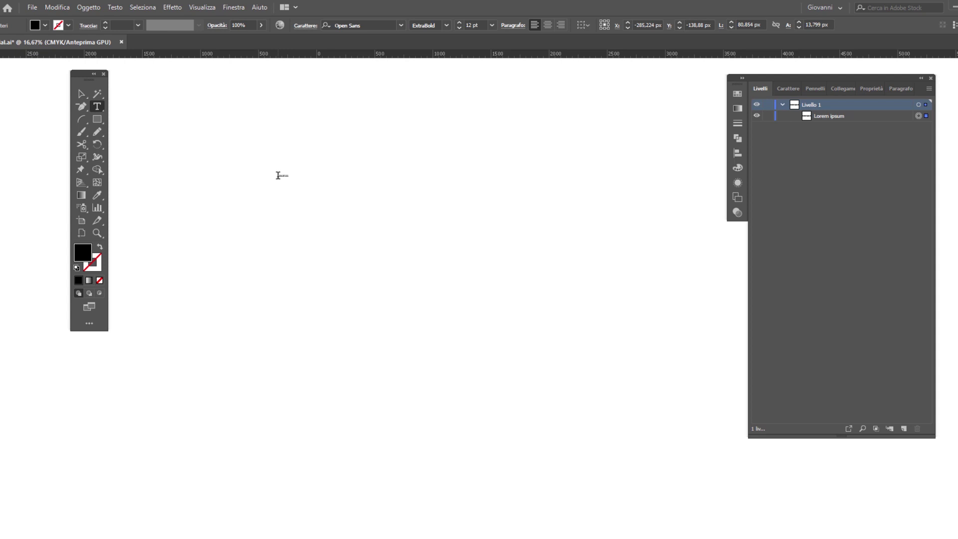
key("Escape")
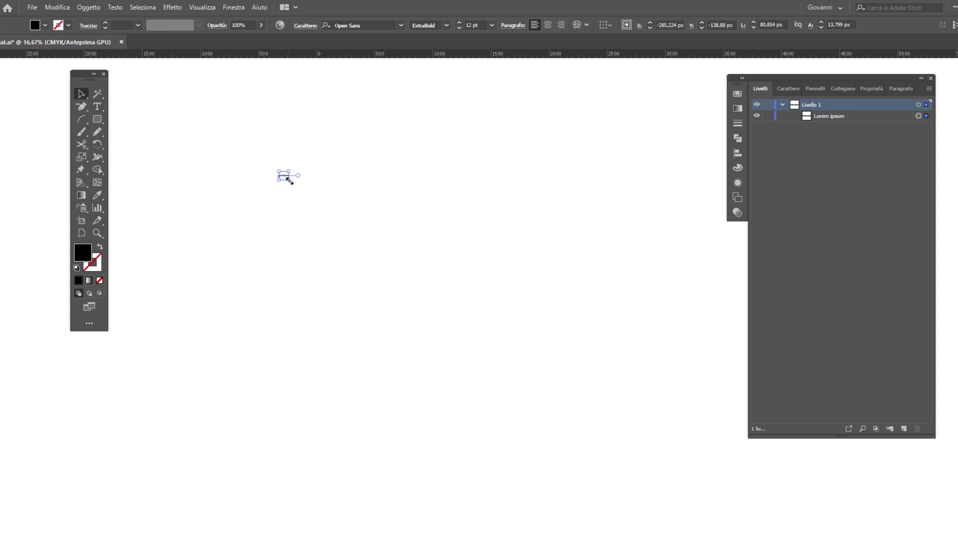
Enlarge the 'Lorem ipsum' text to about 435 pt near the upper left, then select the line.
left_click_drag(288, 180, 519, 334)
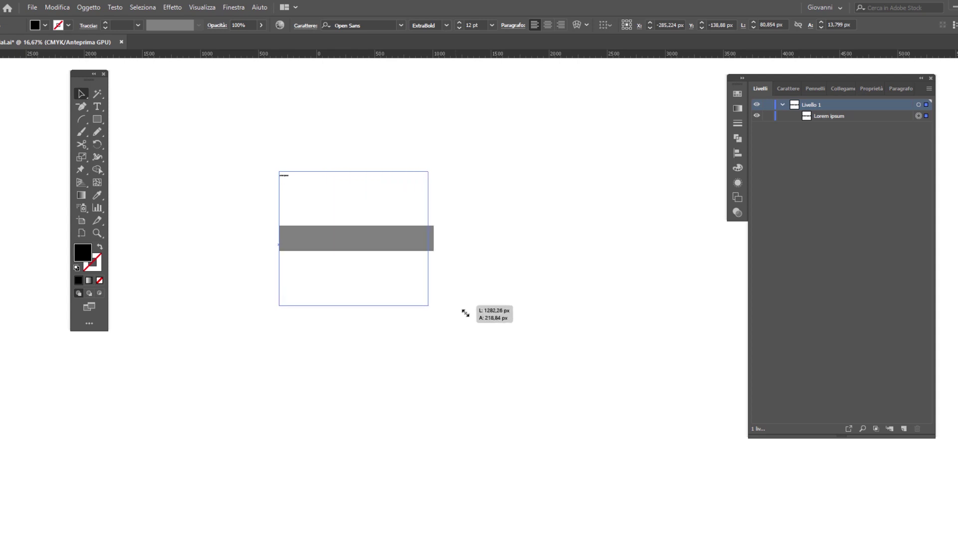
mouse_move(416, 264)
left_mouse_down()
mouse_move(361, 195)
mouse_move(324, 175)
left_mouse_up()
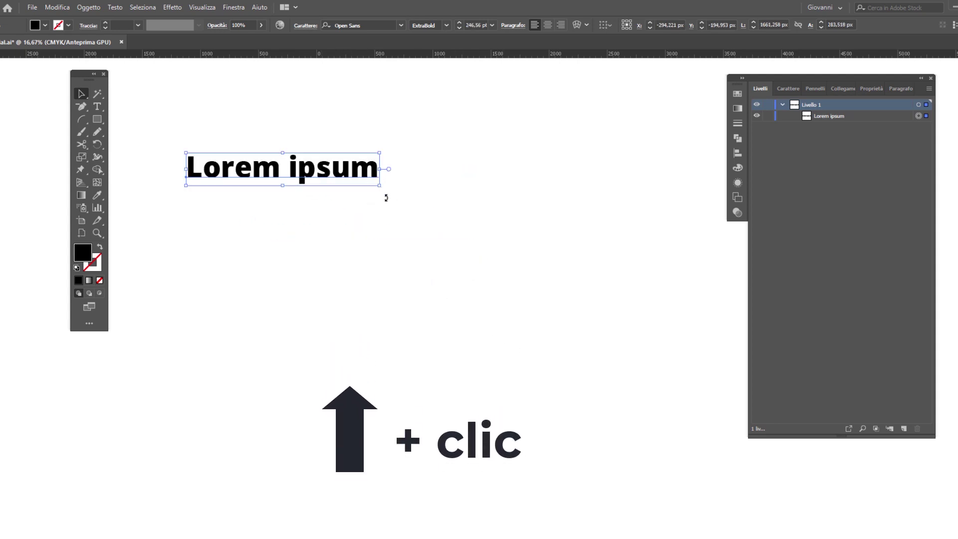
left_click_drag(378, 186, 530, 299)
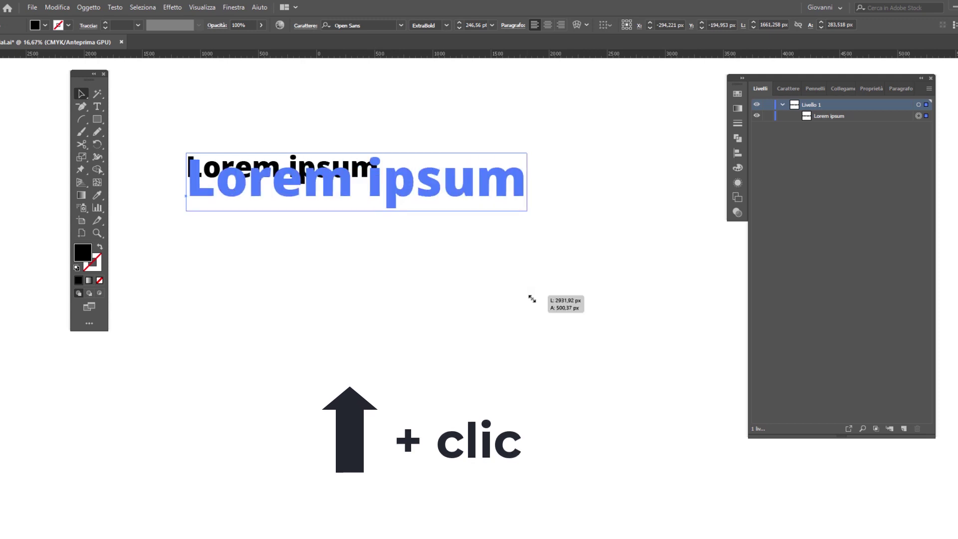
key("t")
triple_click(379, 182)
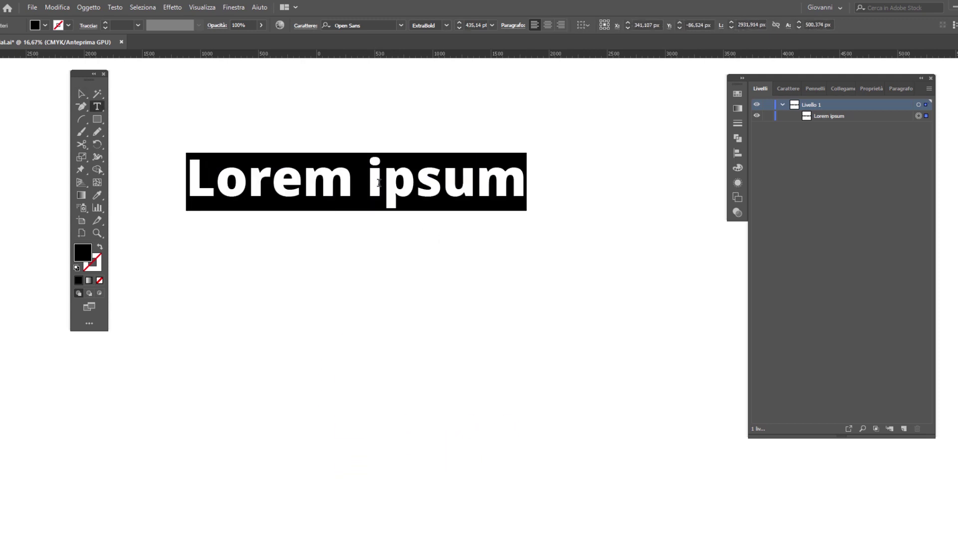
Replace the placeholder with a 'C' and duplicate it to the right.
type("C")
key("Escape")
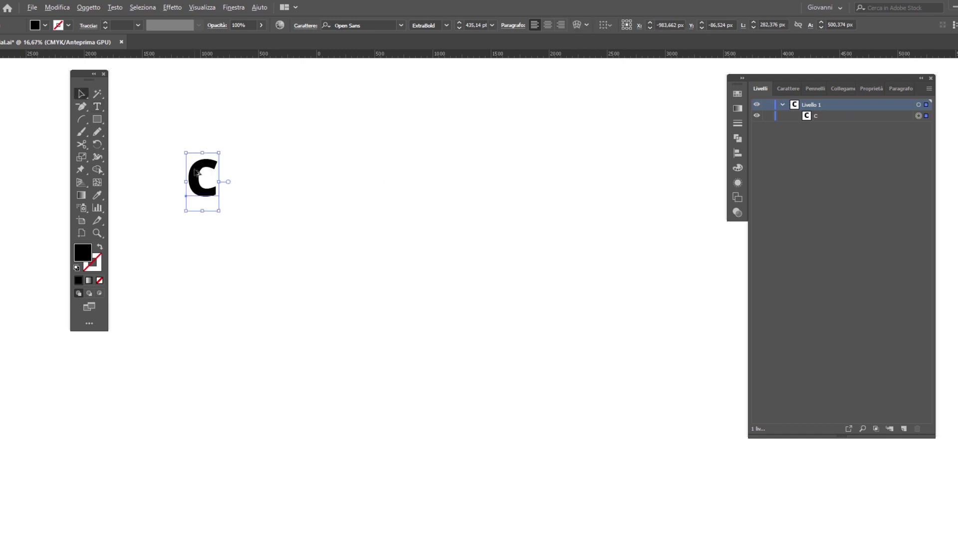
left_click_drag(197, 173, 228, 172)
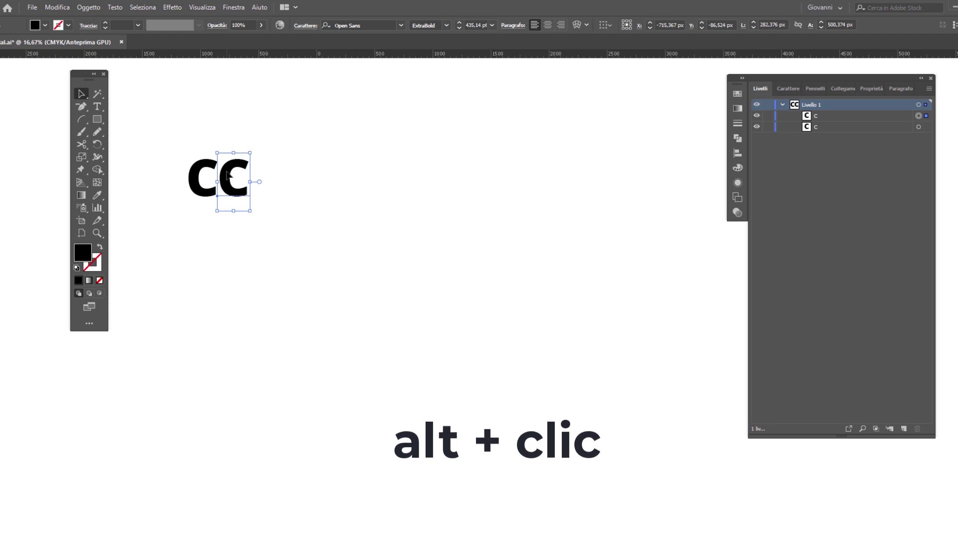
Change the copied letter to 'D' and select both the C and the D.
key("t")
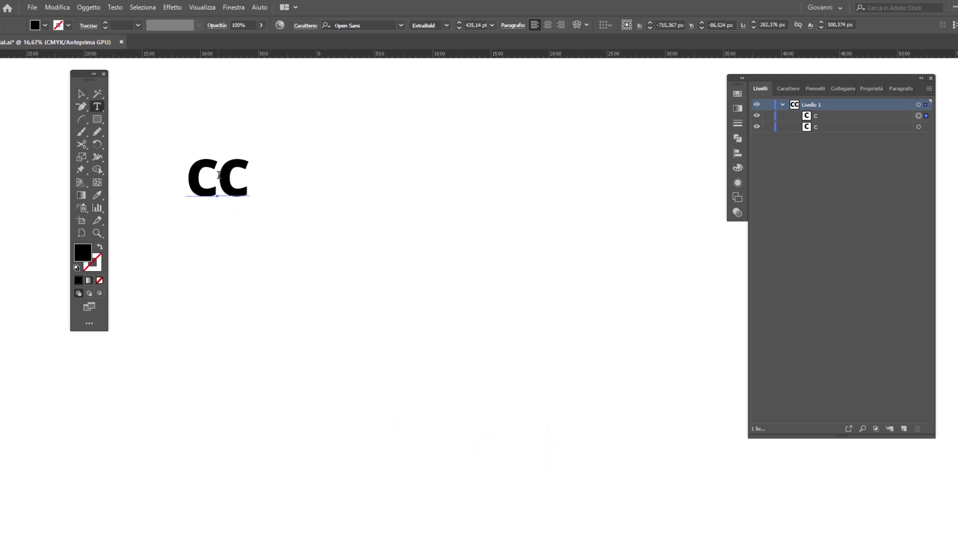
left_click_drag(219, 174, 276, 186)
type("d")
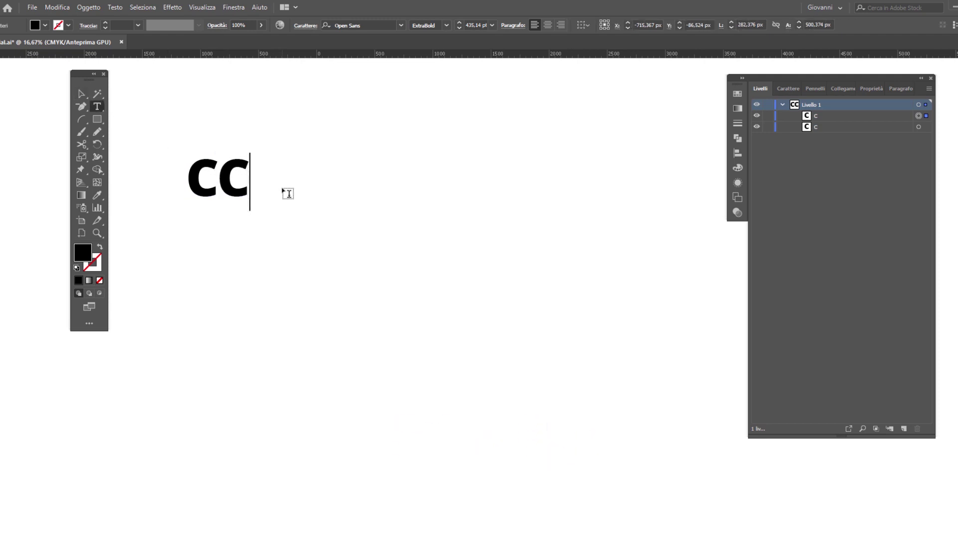
key("BackSpace")
type("D")
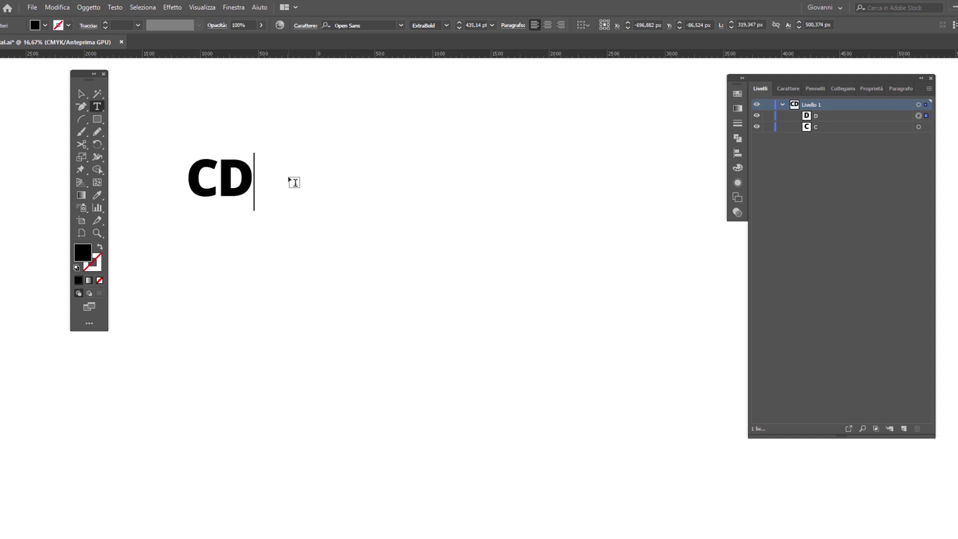
left_click(81, 94)
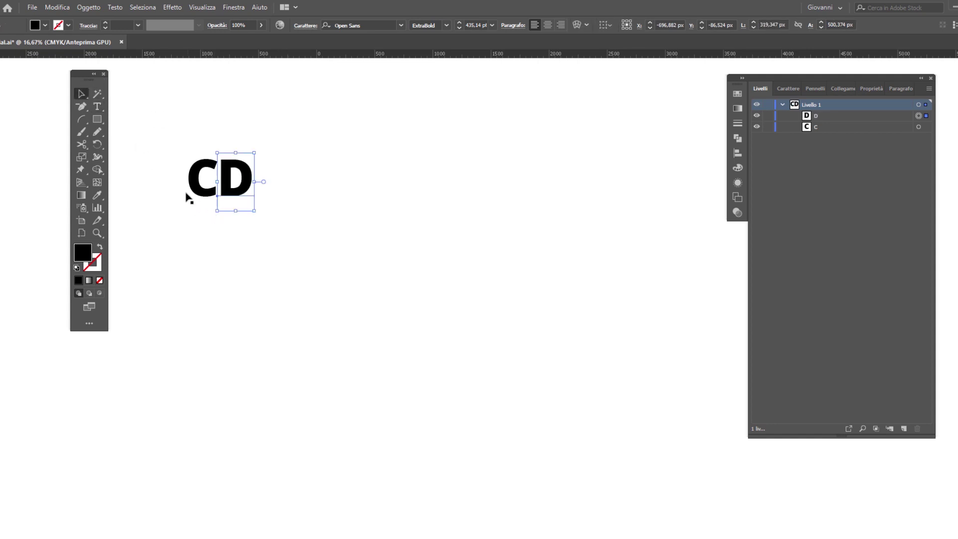
left_click_drag(175, 150, 357, 271)
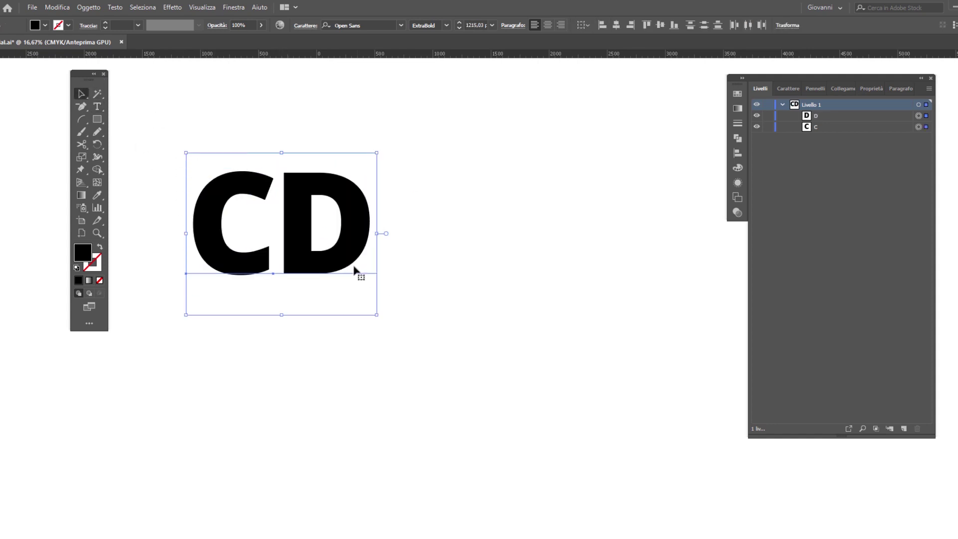
Duplicate the C and D layers and hide the lower copies.
scroll(144, 181, "up", 1)
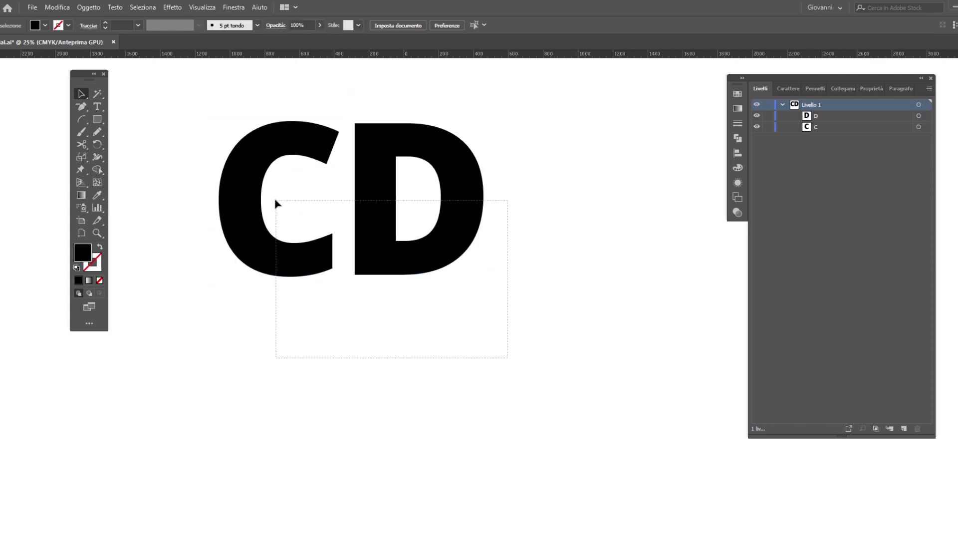
left_click(815, 115)
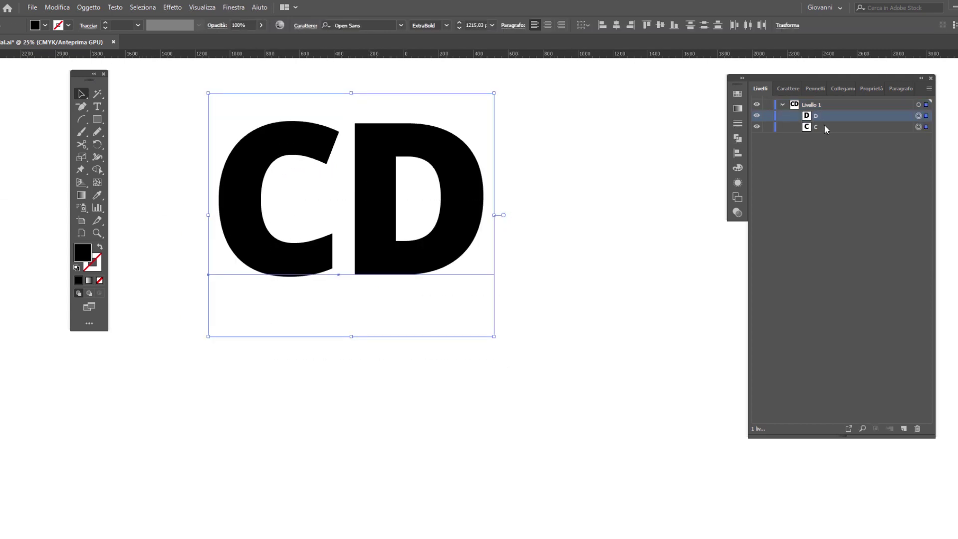
left_click_drag(821, 126, 902, 428)
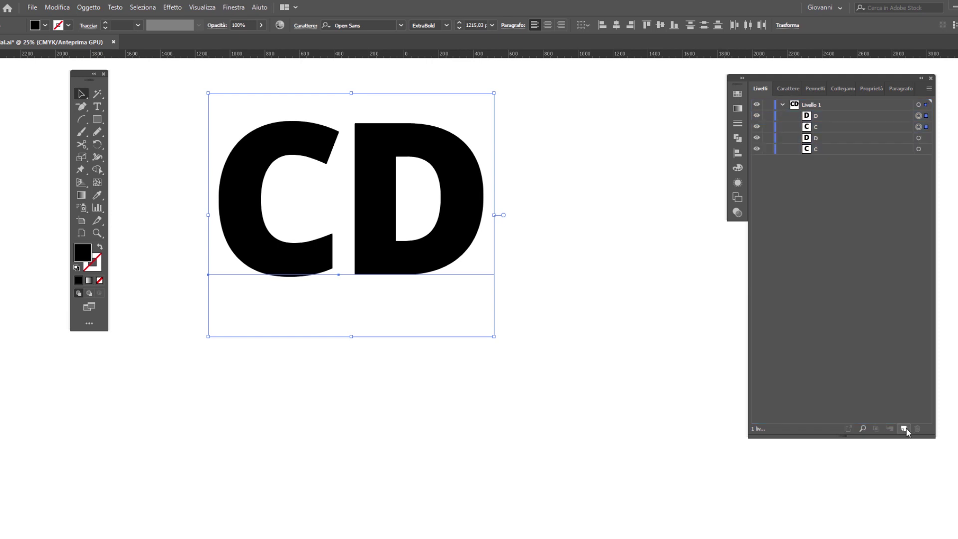
left_click_drag(757, 138, 757, 149)
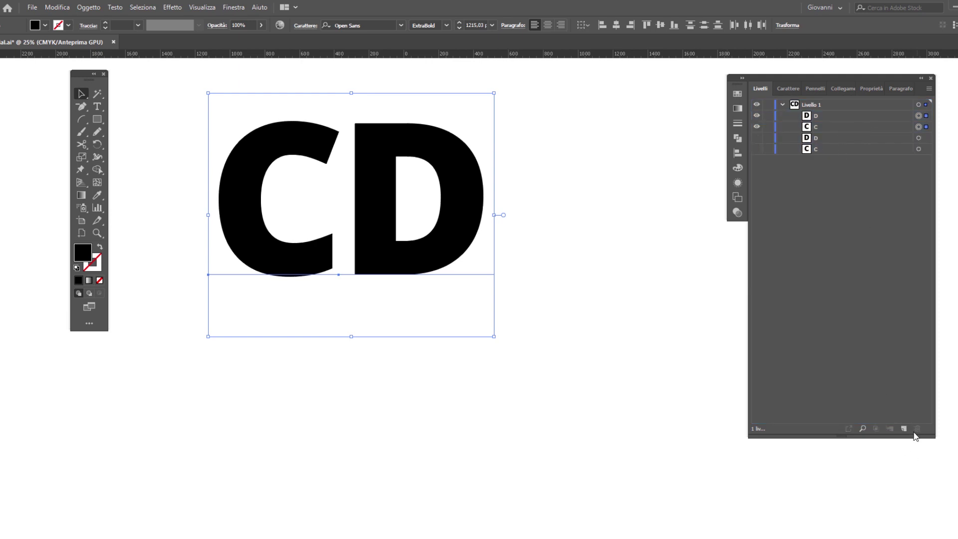
Expand the visible C and D into outlined shapes and deselect them.
left_click(89, 8)
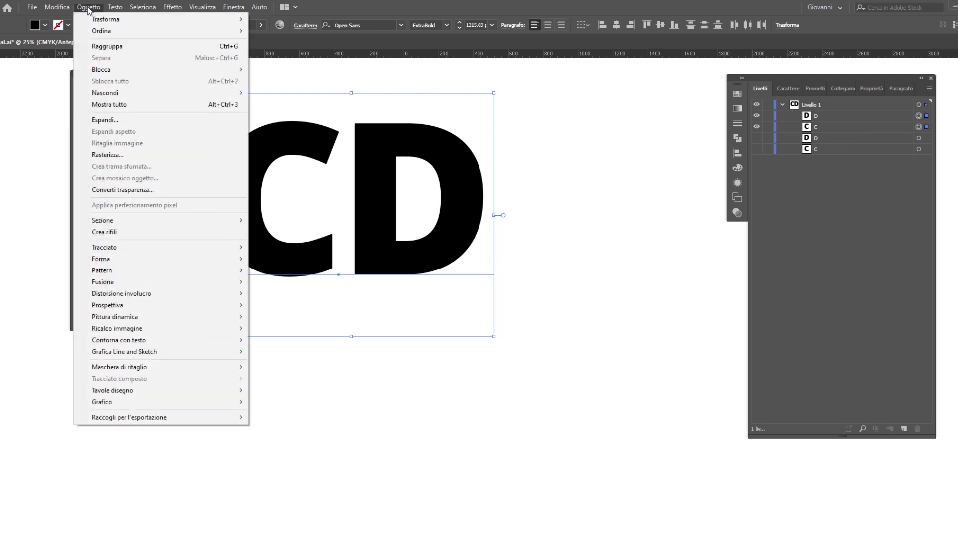
left_click(104, 120)
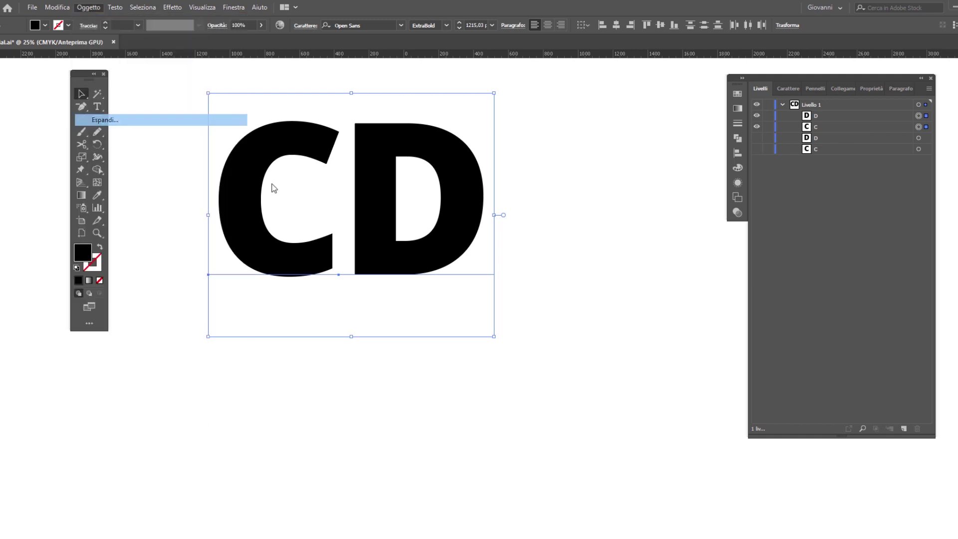
left_click(579, 260)
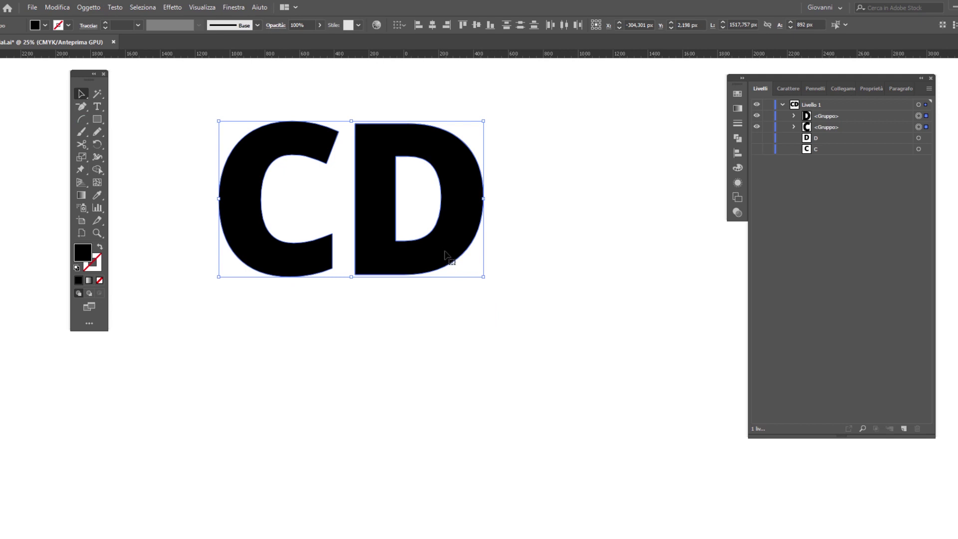
left_click(132, 174)
left_click(97, 133)
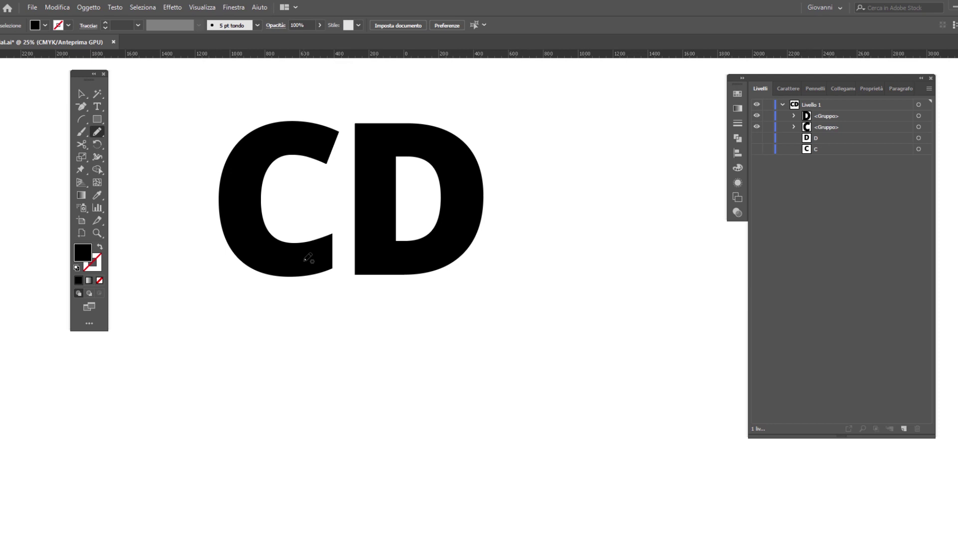
Draw a freehand curve from the C's bottom into the D with a black stroke.
left_click_drag(304, 260, 376, 191)
key("F6")
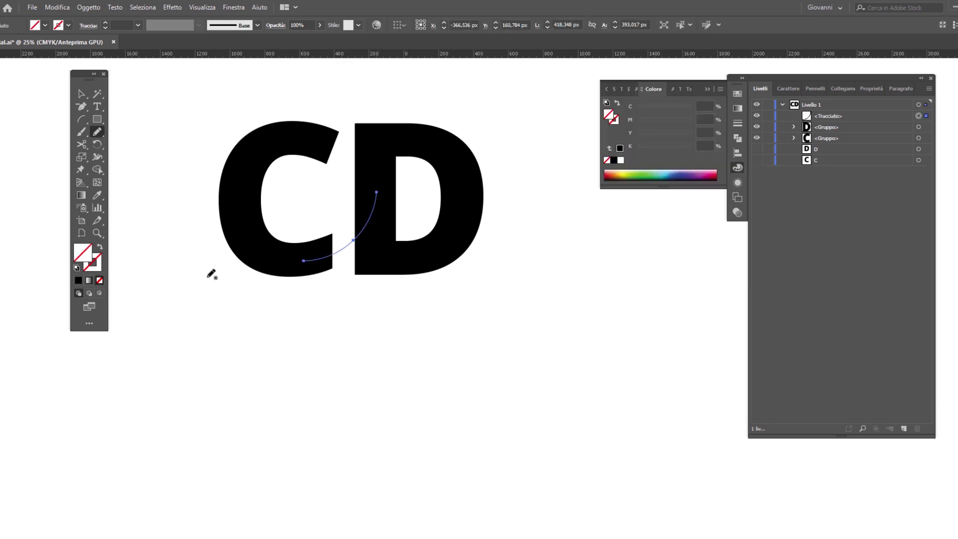
left_click(737, 168)
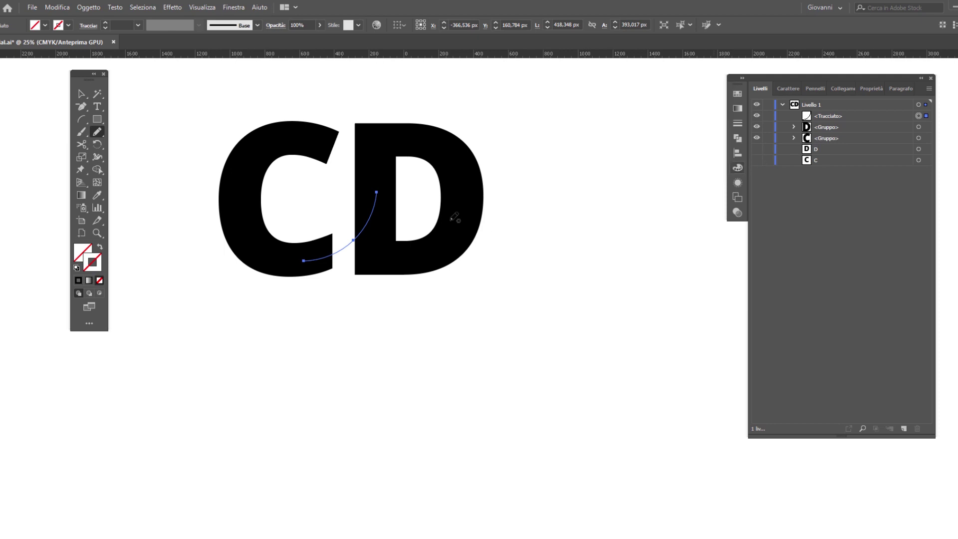
left_click(79, 281)
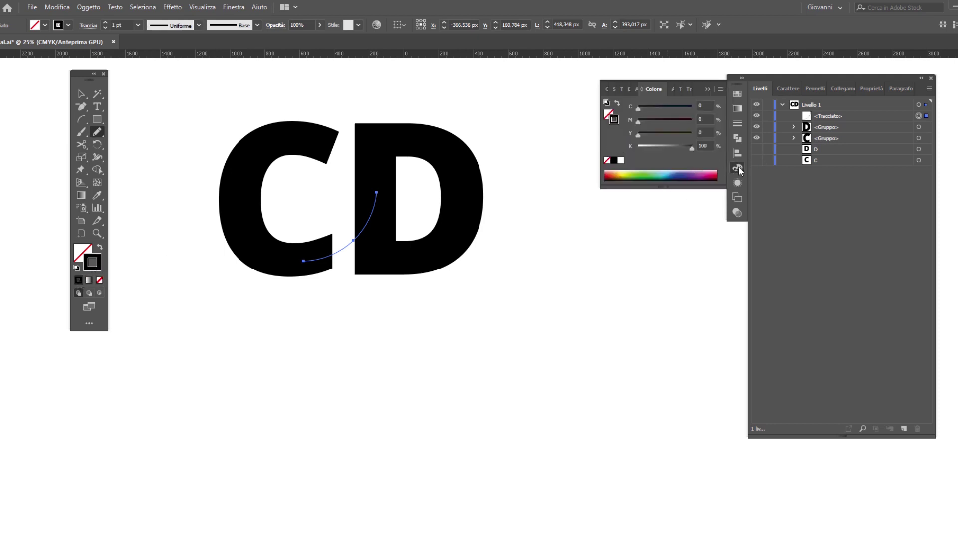
Increase the curve's stroke weight step by step to 190 pt.
left_click(138, 25)
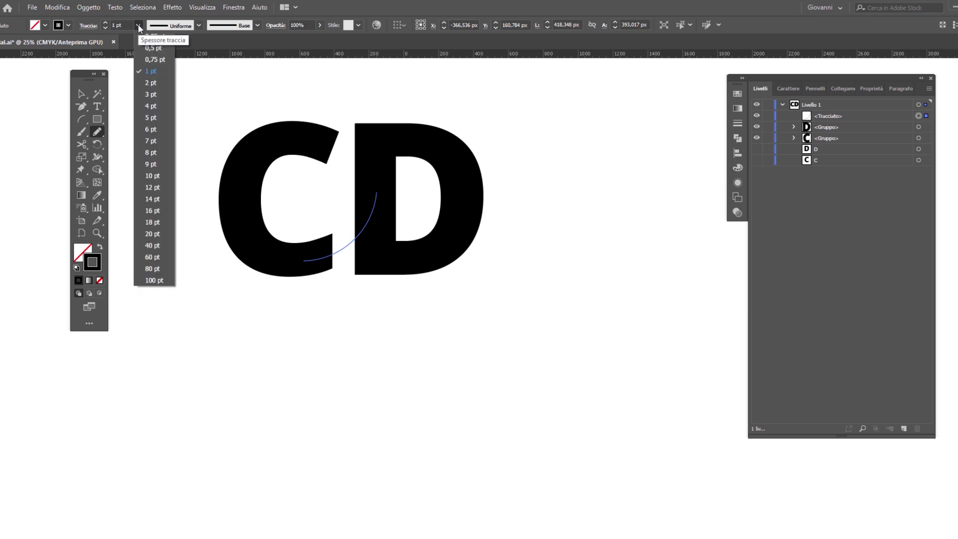
left_click(137, 24)
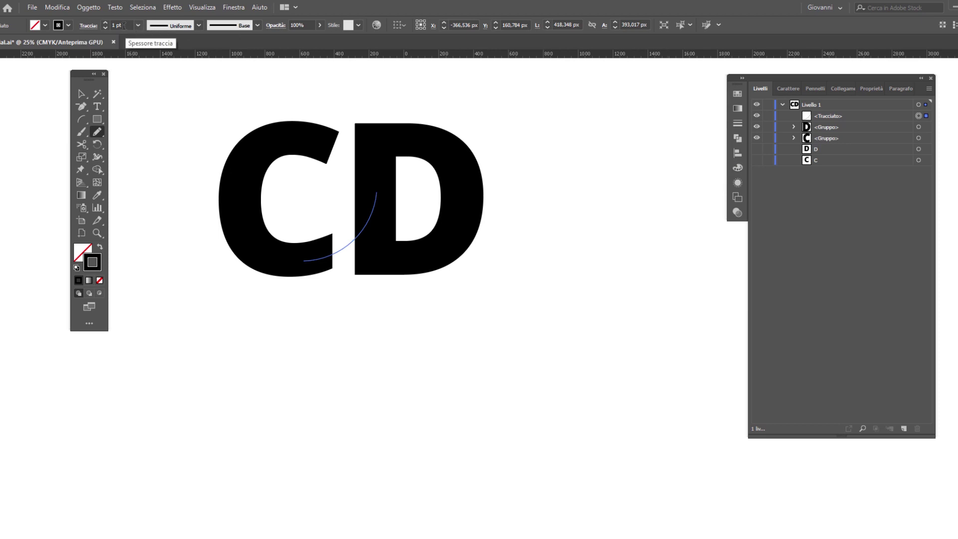
left_click(125, 26)
type("21")
key("Tab")
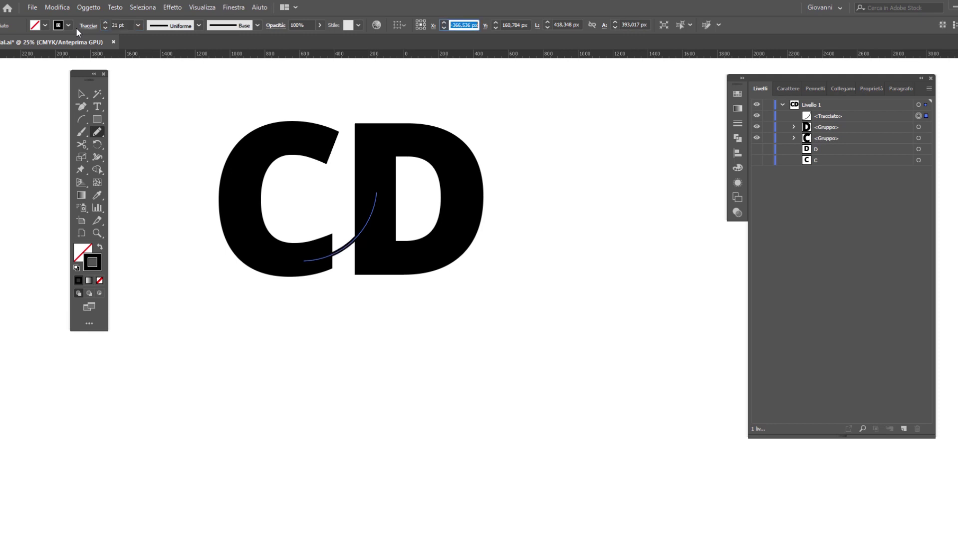
key("v")
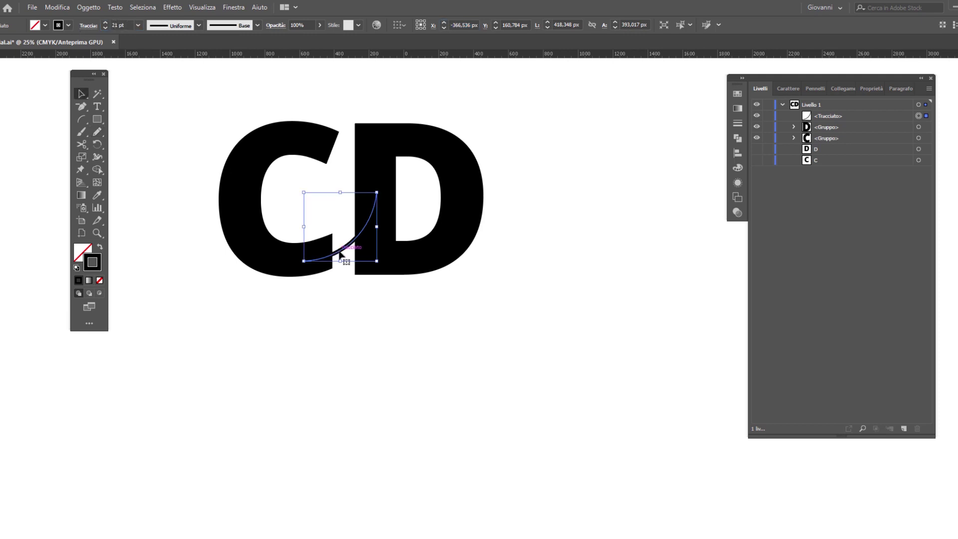
left_click(138, 25)
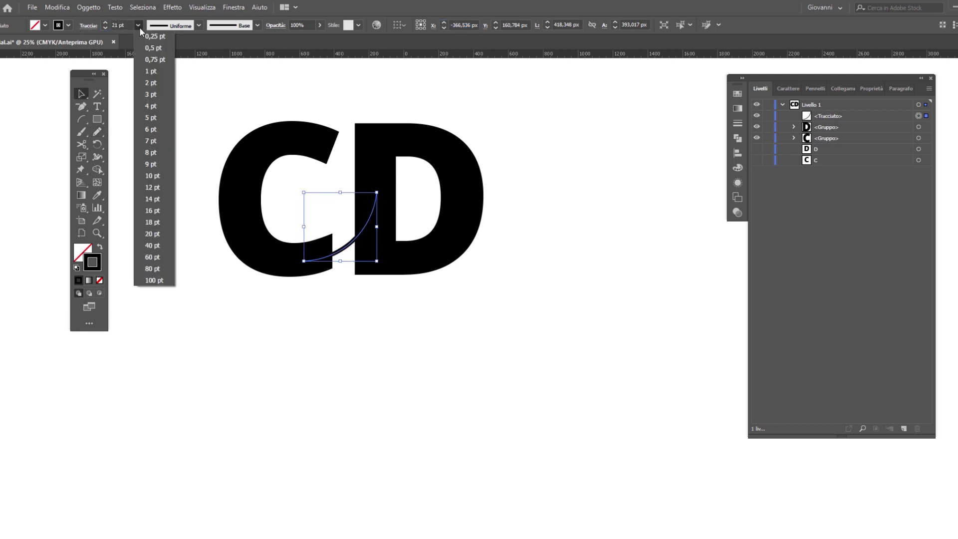
left_click(156, 278)
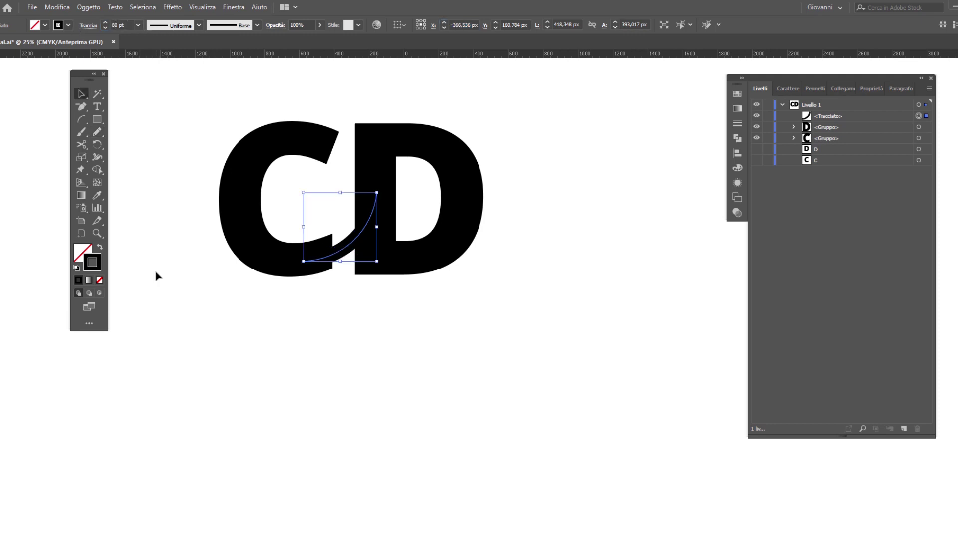
left_click(129, 26)
type("140")
key("Return")
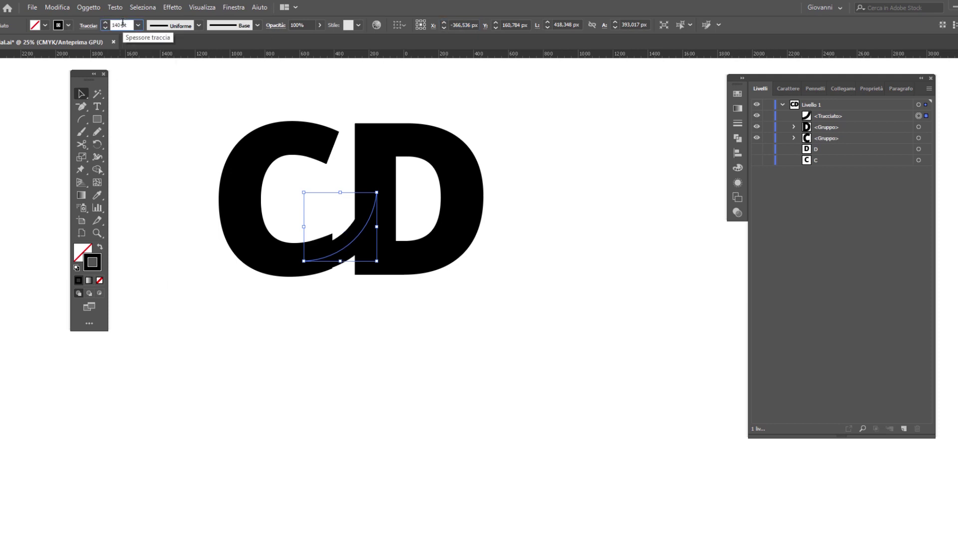
type("160")
key("Return")
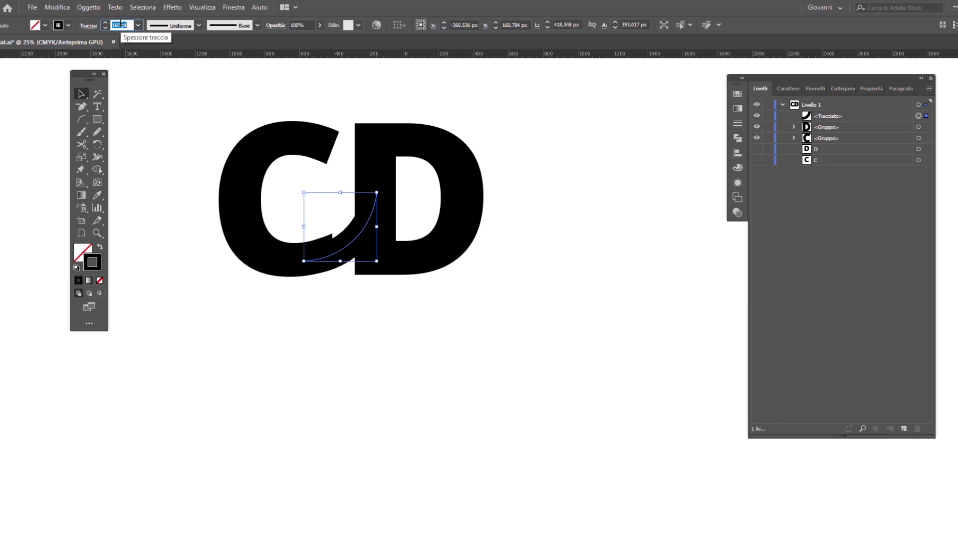
type("190")
key("Tab")
scroll(329, 263, "up", 2)
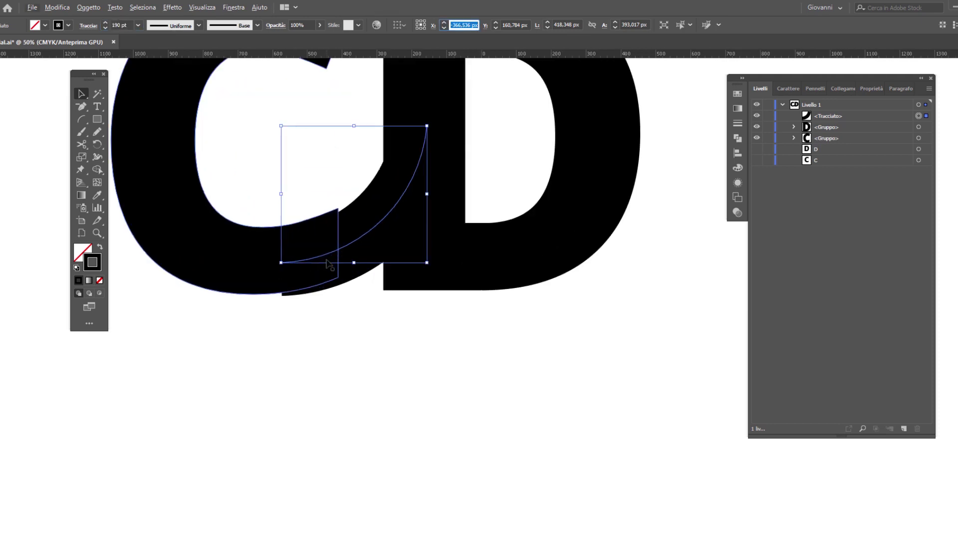
Recolour the thick stroke olive and nudge it slightly upward.
double_click(91, 262)
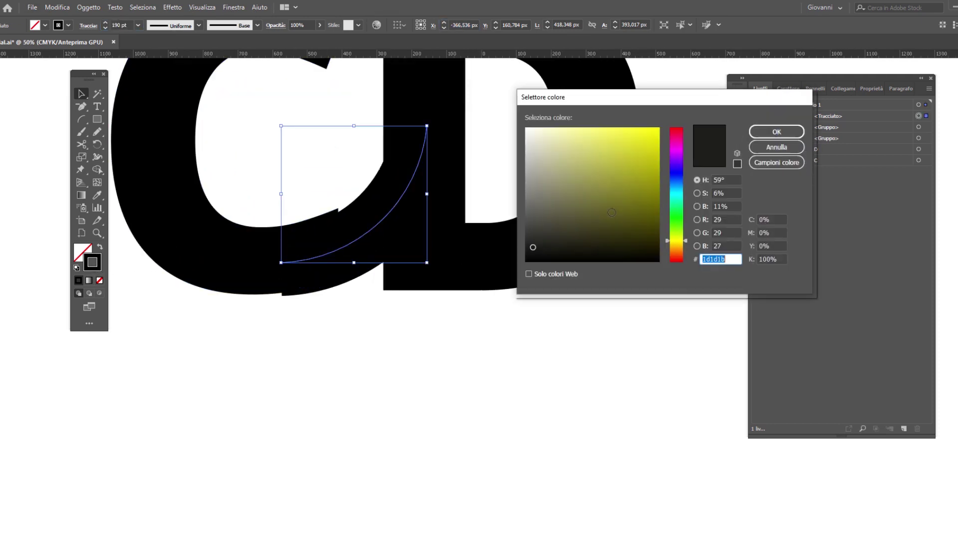
left_click_drag(611, 212, 624, 195)
left_click(776, 132)
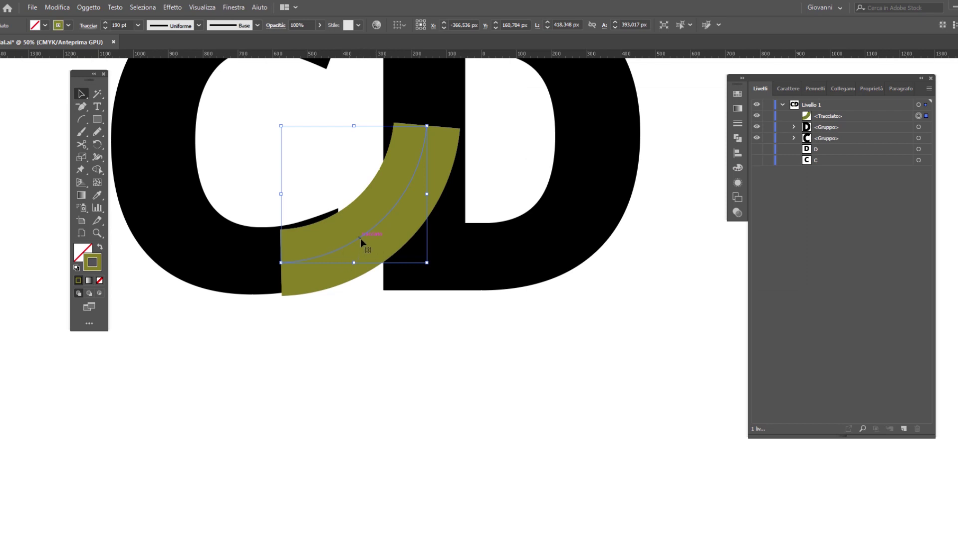
left_click_drag(360, 238, 363, 227)
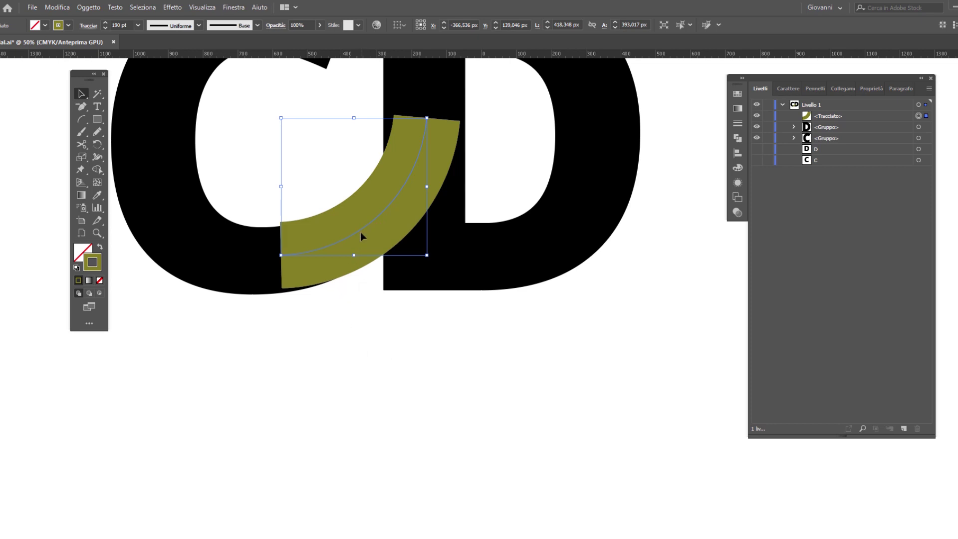
Outline the olive stroke into a filled band and adjust its inner left corner against the C.
left_click(93, 10)
mouse_move(104, 247)
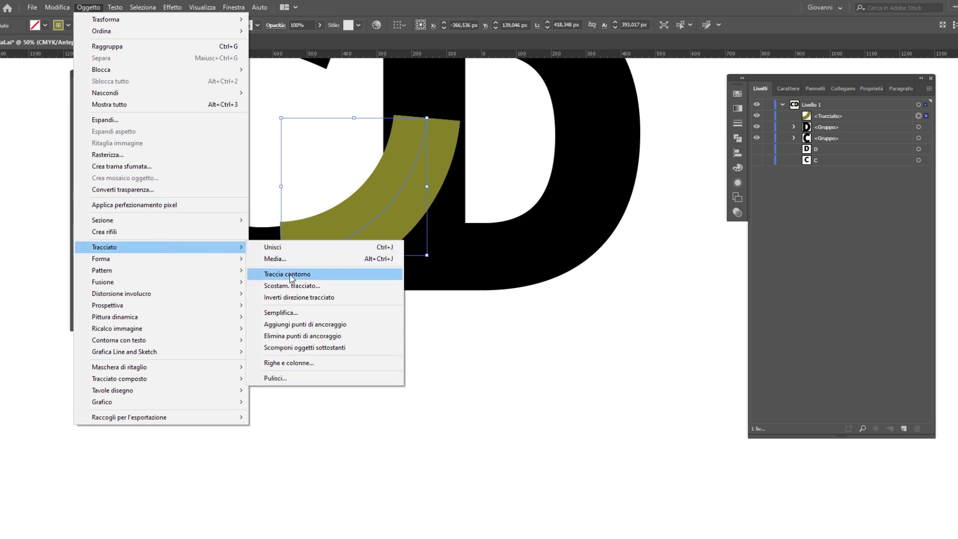
left_click(289, 274)
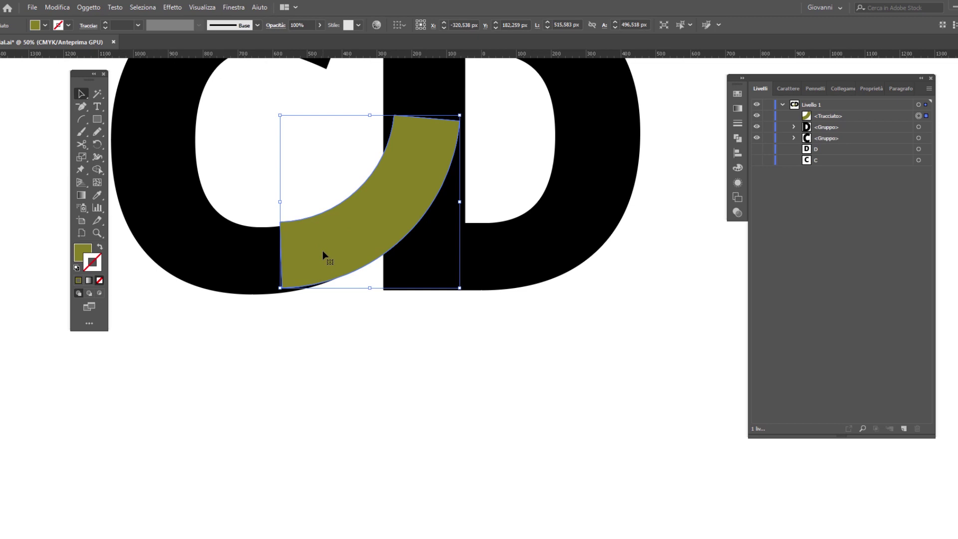
key("a")
left_click_drag(279, 223, 288, 227)
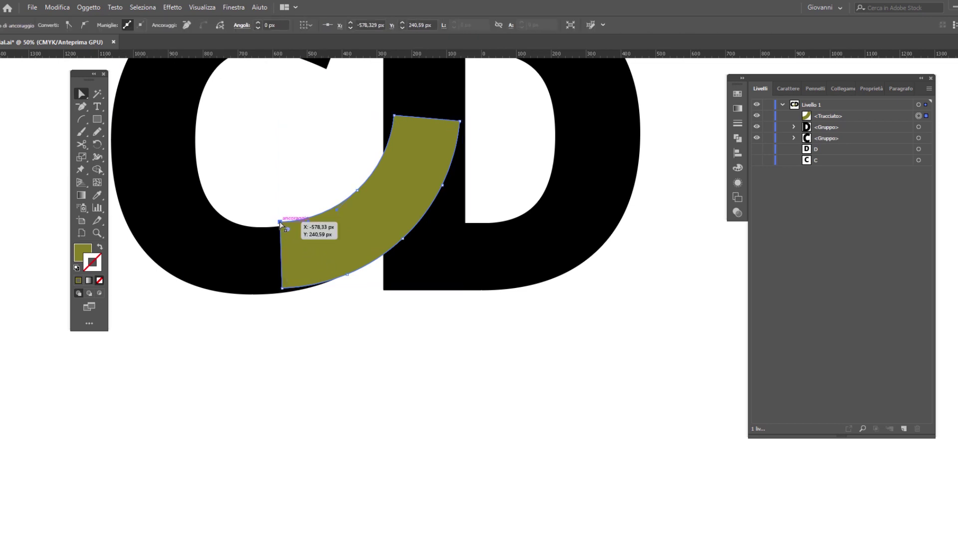
Adjust the band's top corner anchors, then select the band with the C and D.
scroll(294, 224, "up", 2)
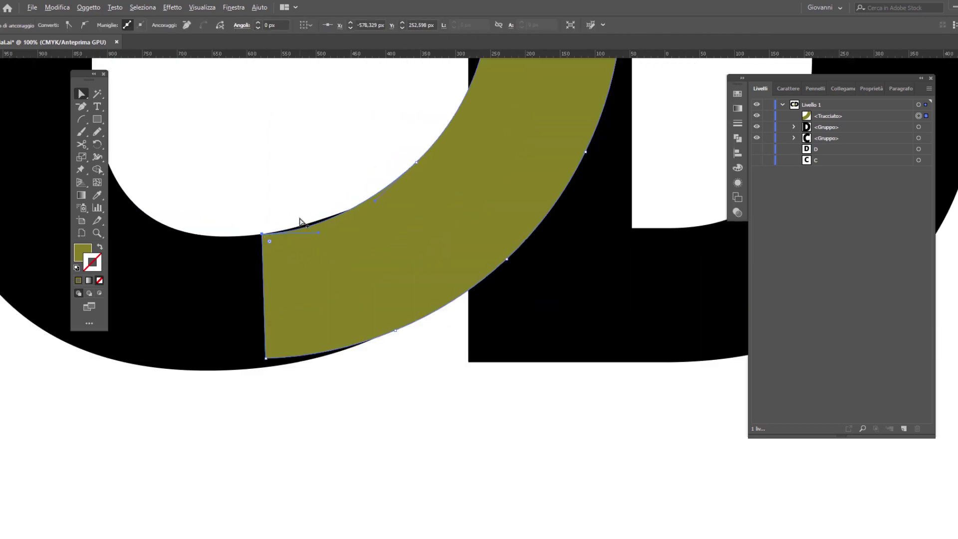
scroll(299, 222, "up", 1)
scroll(300, 230, "up", 1)
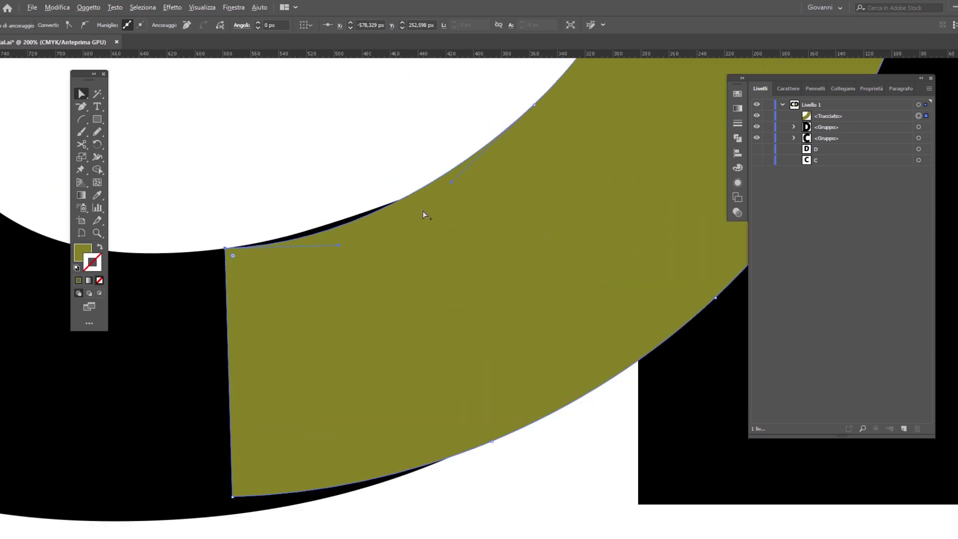
left_click_drag(533, 105, 537, 109)
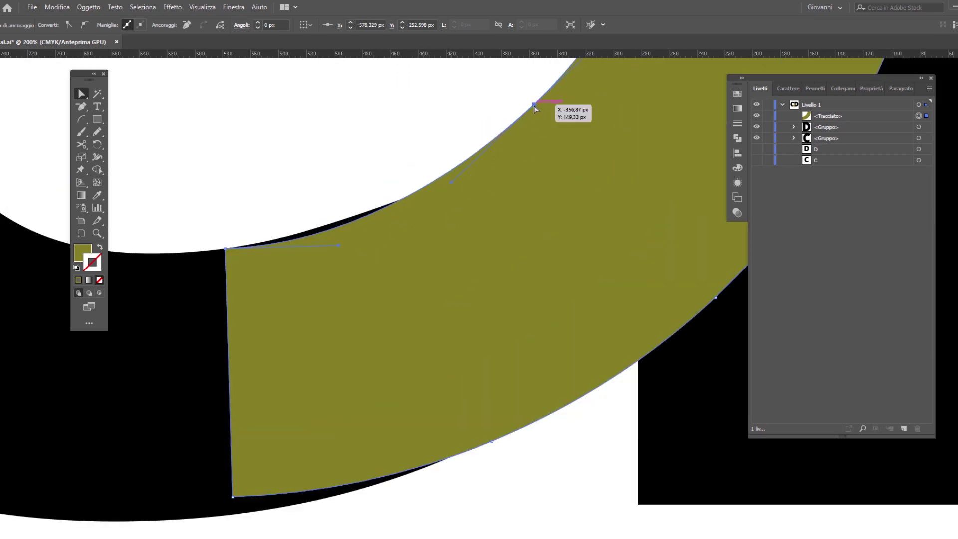
key("ctrl+minus")
key("ctrl+minus")
key("ctrl+minus")
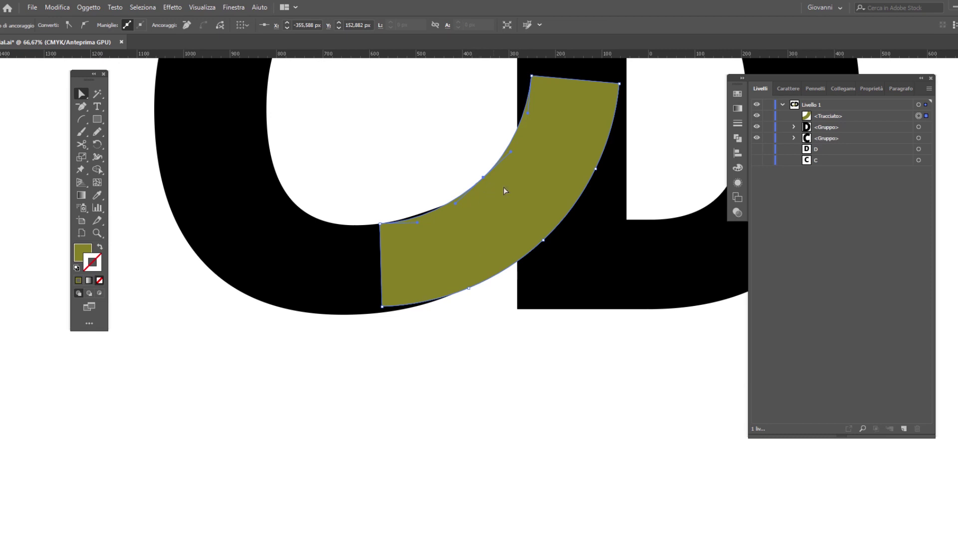
left_click(596, 168)
left_click(531, 77)
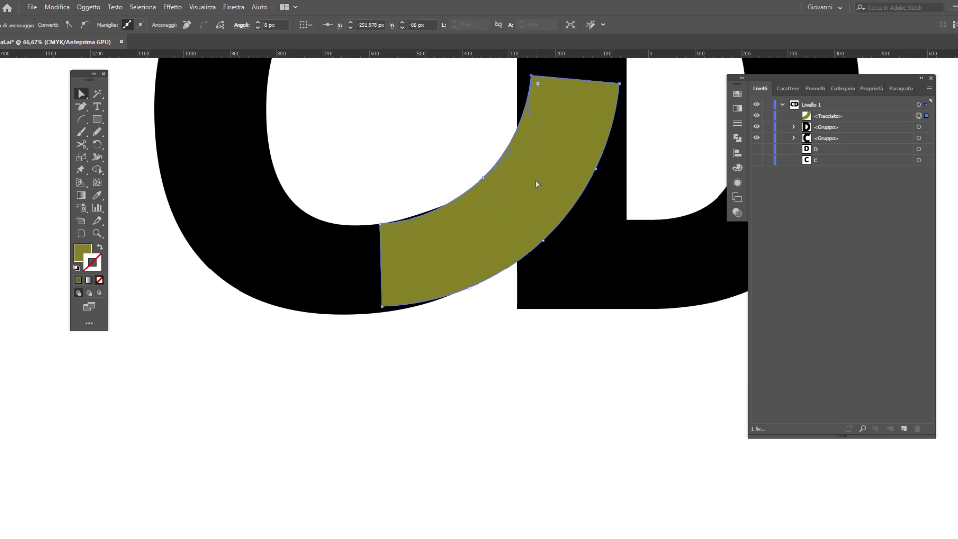
key("ctrl+minus")
left_click_drag(577, 343, 325, 149)
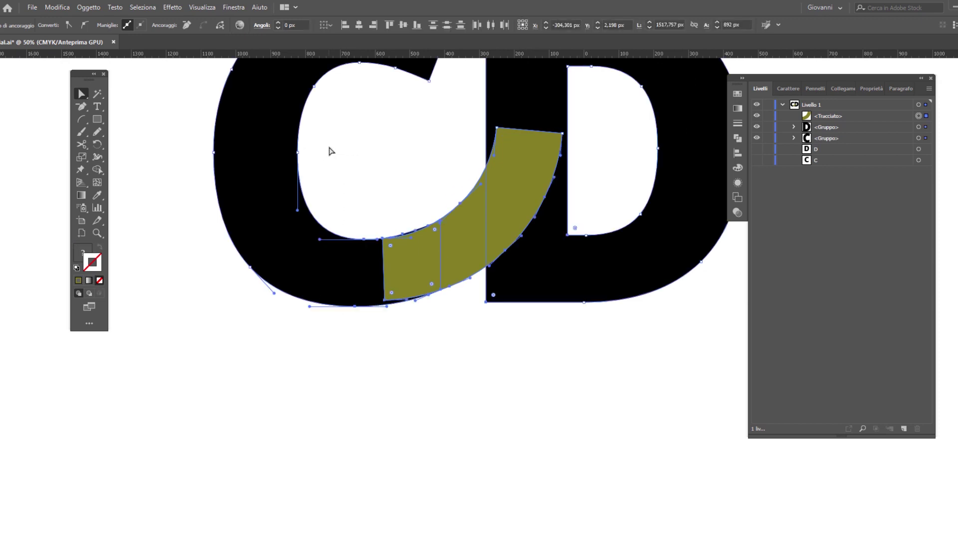
Merge the C and the olive band into one shape with the Shape Builder.
scroll(268, 310, "down", 1, "alt")
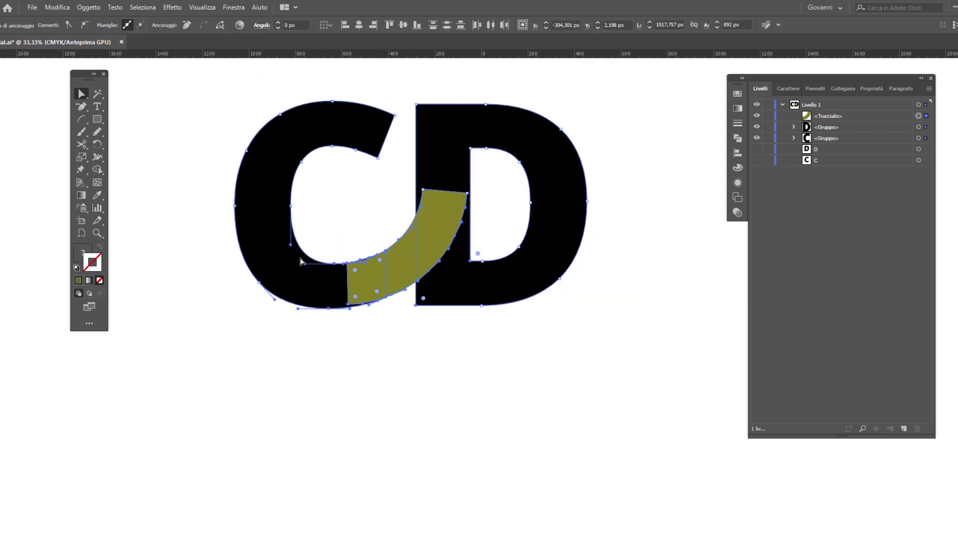
left_click(97, 170)
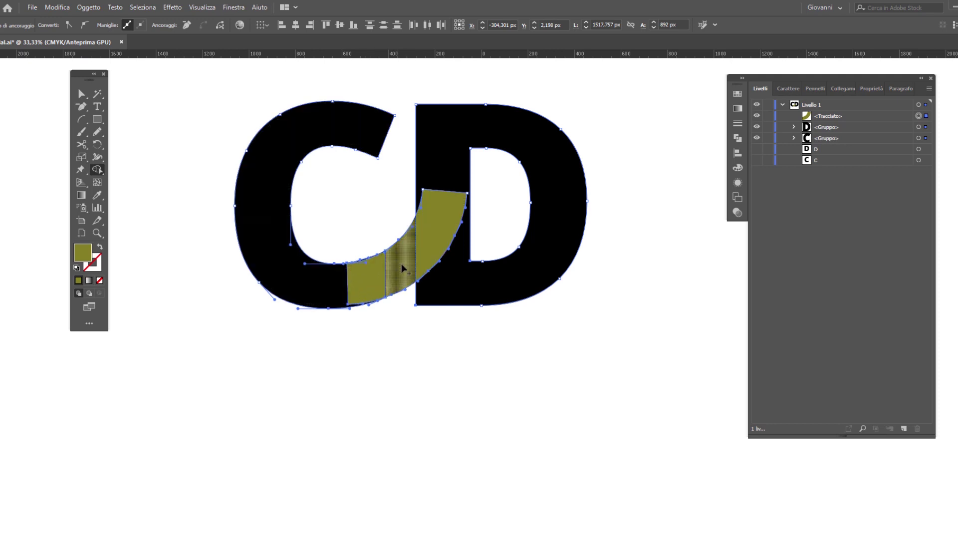
scroll(379, 277, "up", 2)
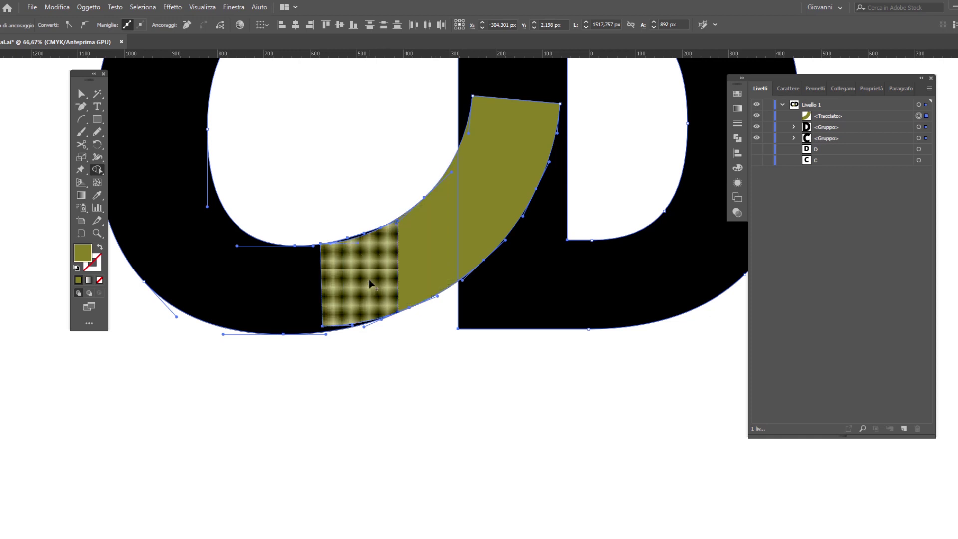
key("ctrl+minus")
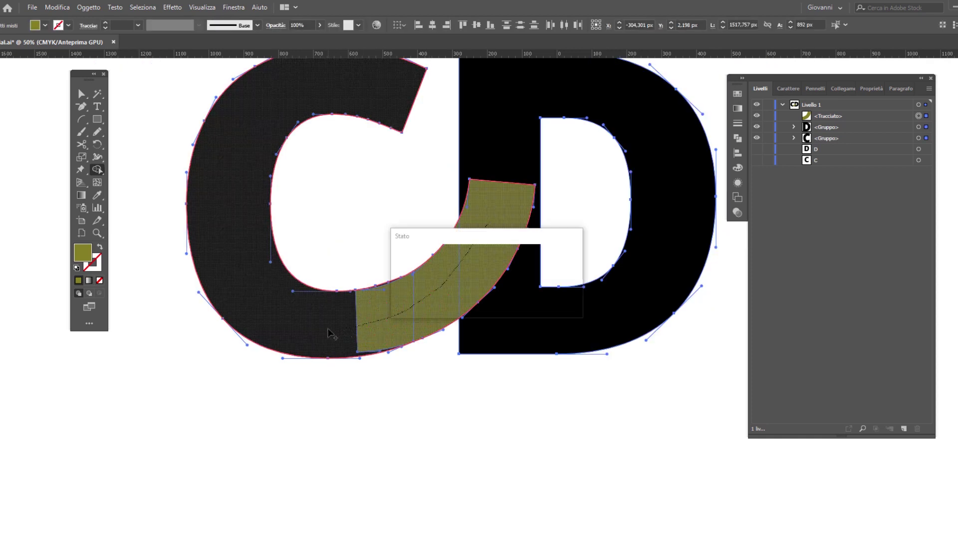
left_click(329, 333)
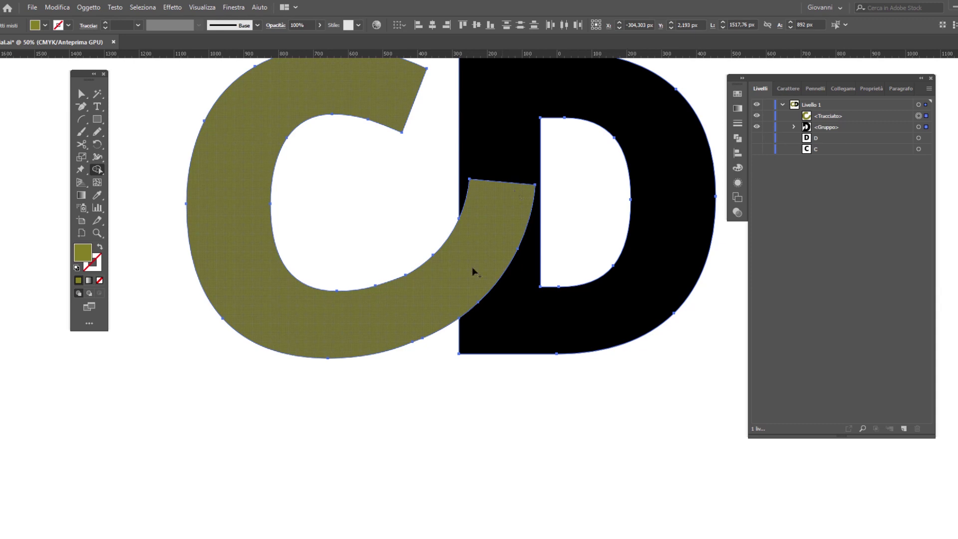
key("v")
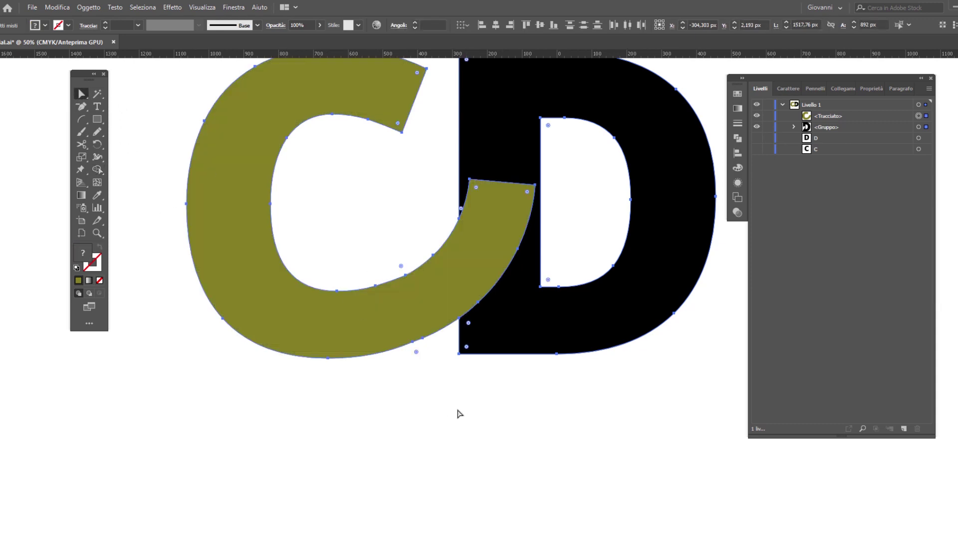
Snap the olive curve's end corner point onto the D's inner edge.
left_click(534, 184)
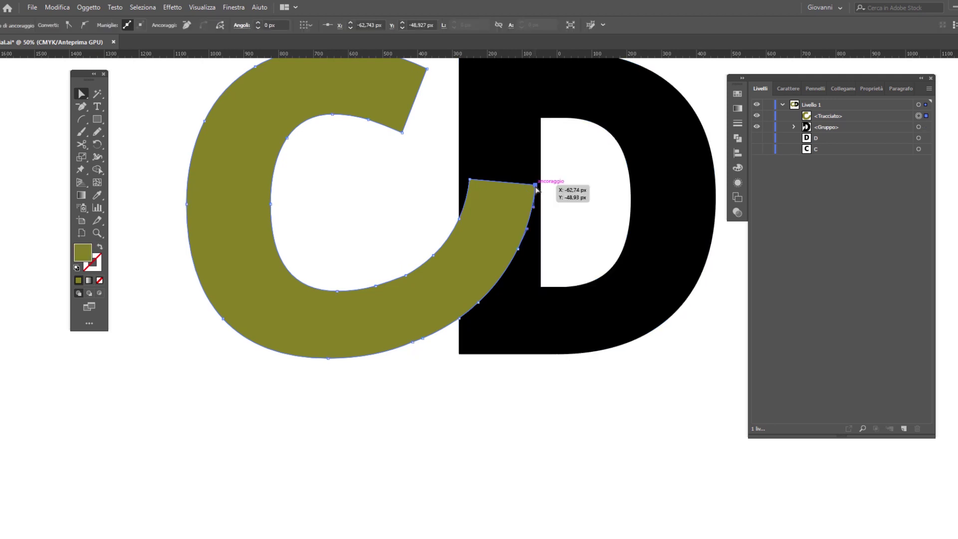
left_click_drag(536, 186, 540, 185)
left_click_drag(542, 187, 542, 188)
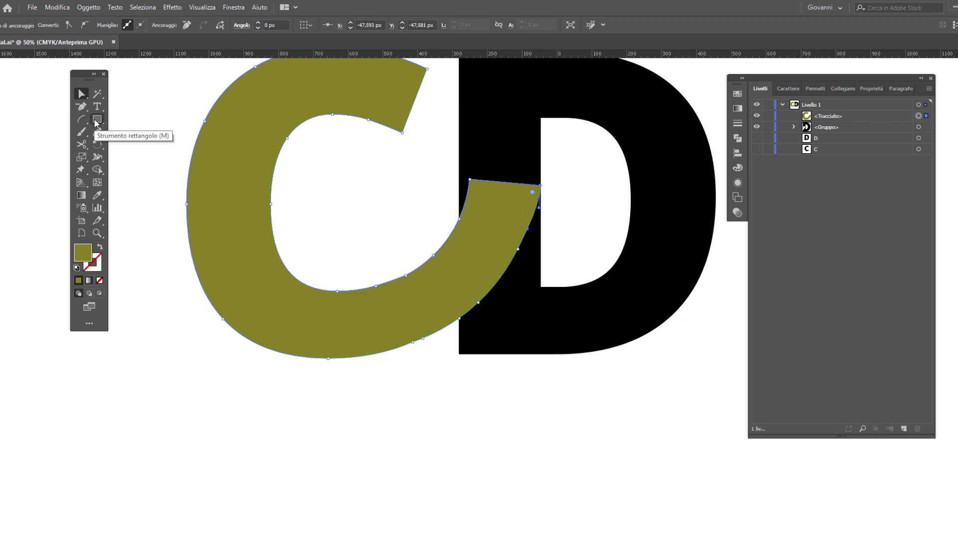
Draw a rectangle over the D's lower stem, stretch it up to the curve's tip, and select everything.
left_click(94, 118)
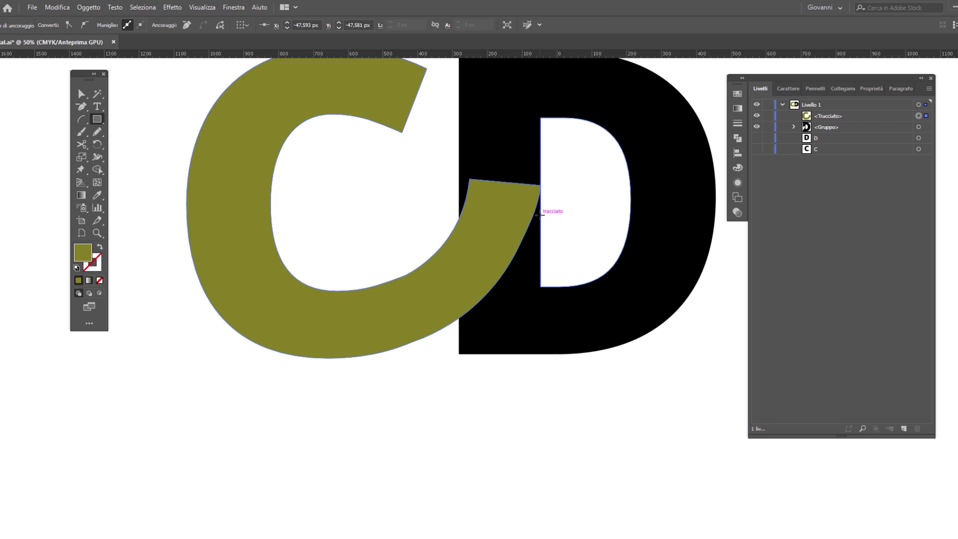
left_click_drag(540, 215, 630, 380)
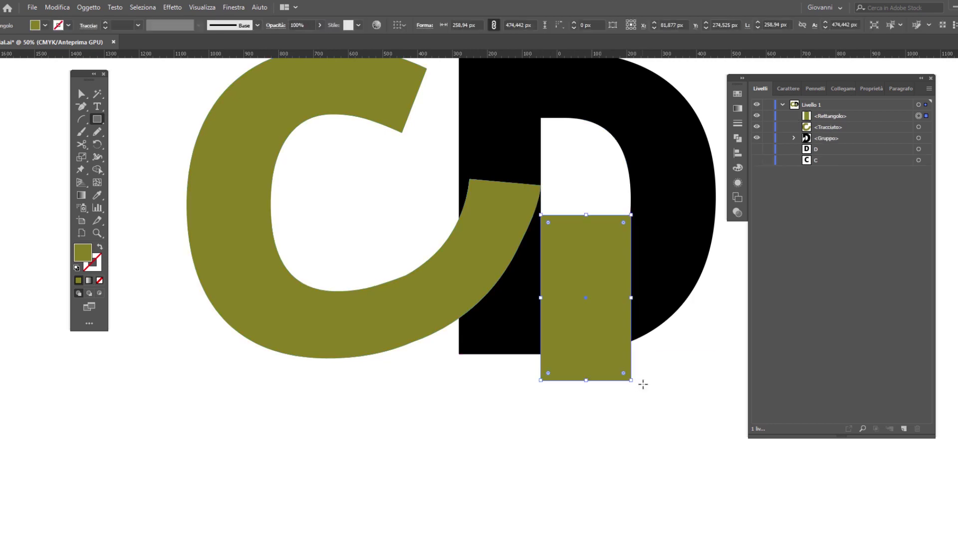
key("v")
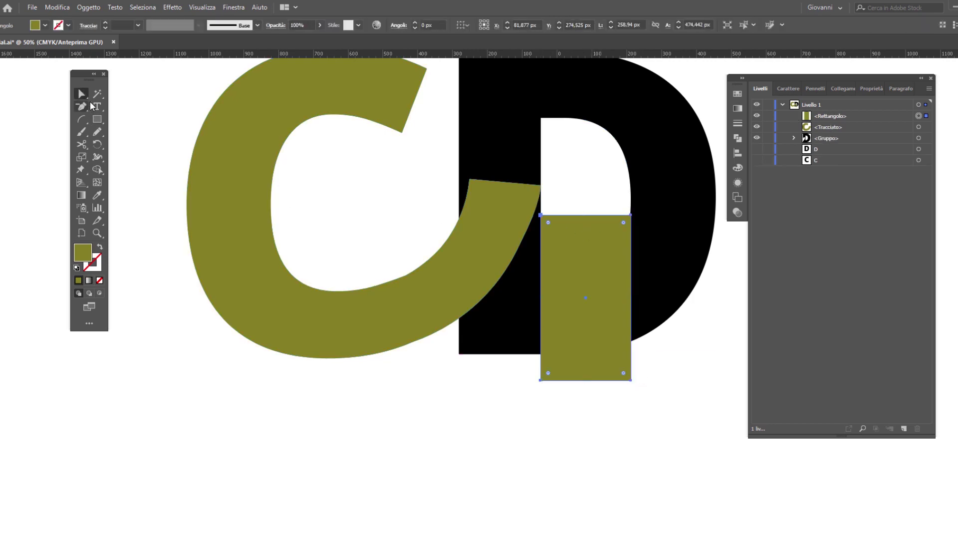
left_click_drag(584, 215, 584, 185)
left_click_drag(689, 394, 383, 205)
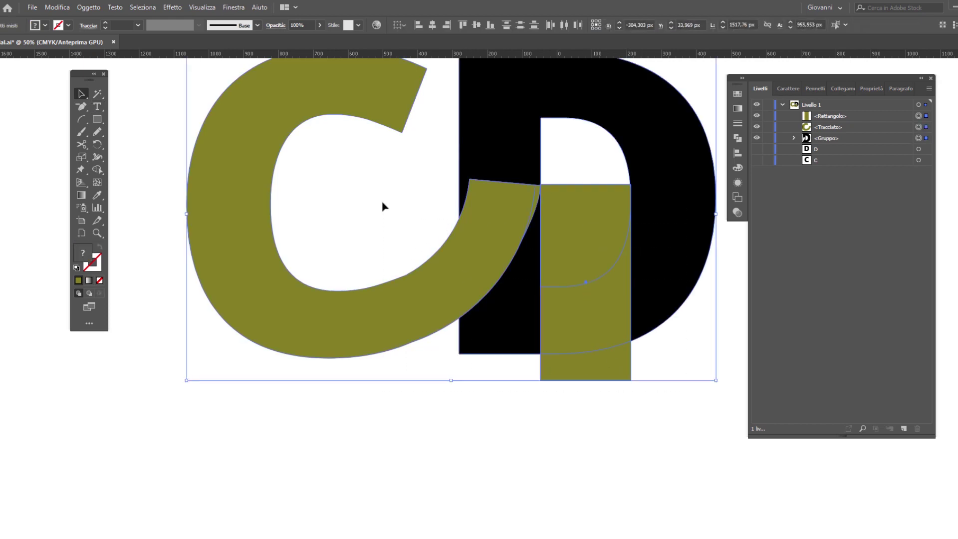
Delete the dark gap piece and the rectangle's parts inside and below the D with Shape Builder.
left_click(100, 168)
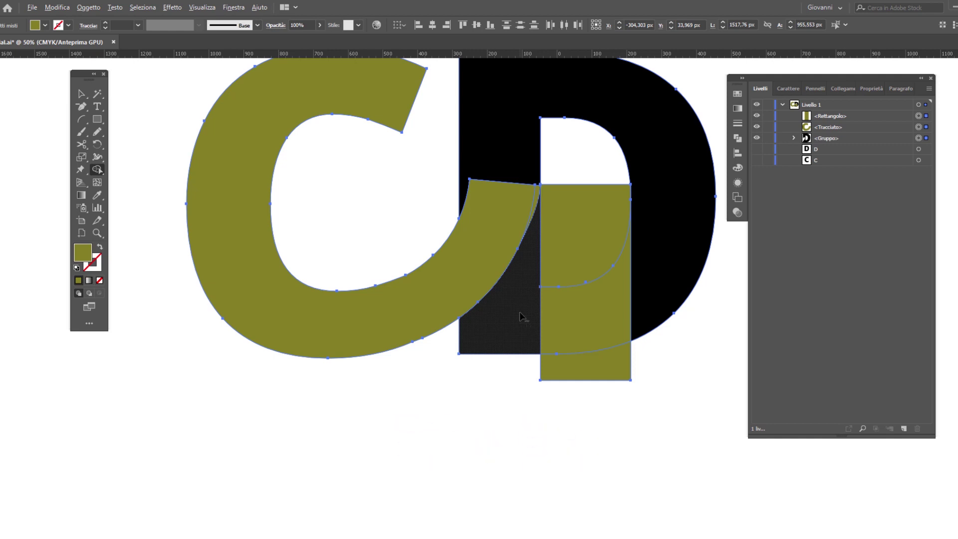
left_click(520, 317, "alt")
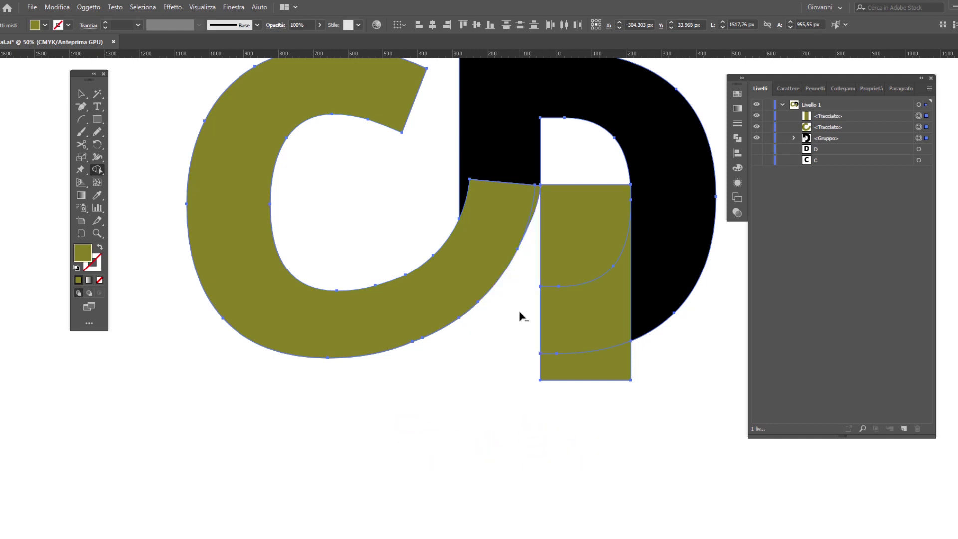
left_click(581, 245, "alt")
left_click(619, 368, "alt")
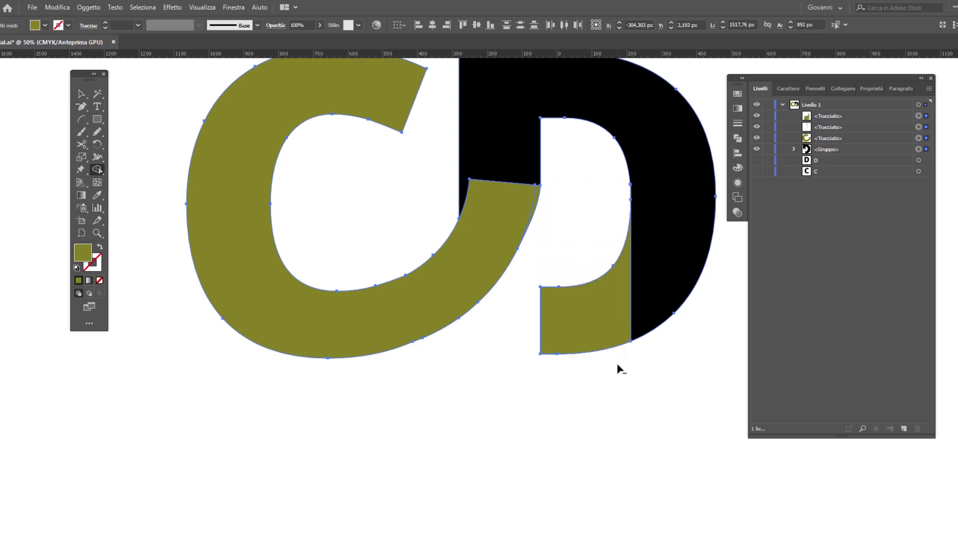
key("v")
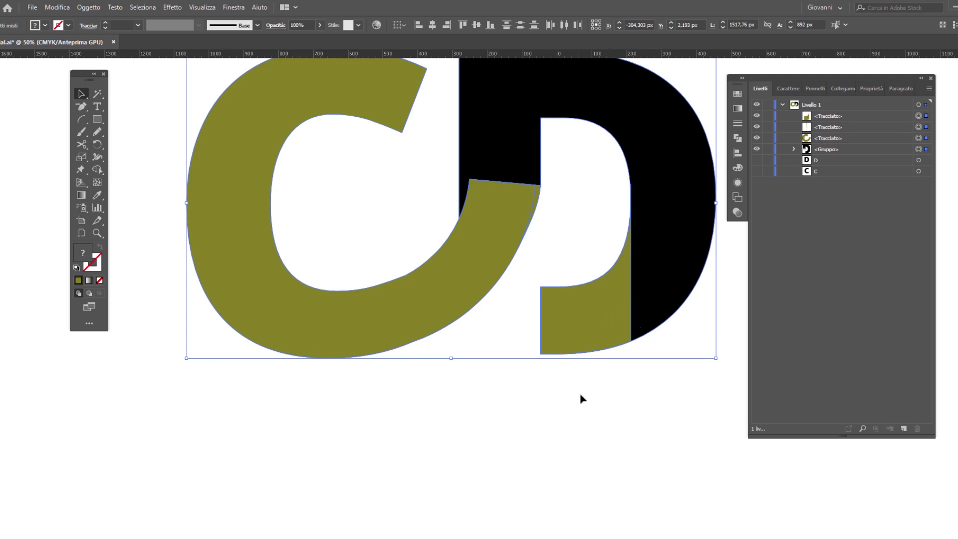
Merge the remaining D and olive pieces into one shape and select it.
left_click(97, 169)
left_click_drag(513, 174, 537, 193)
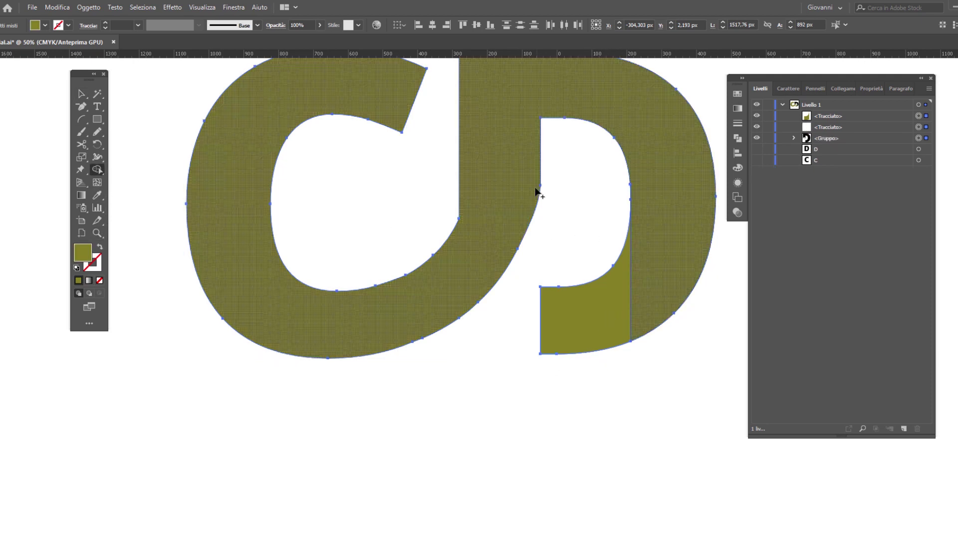
left_click_drag(609, 289, 665, 224)
key("v")
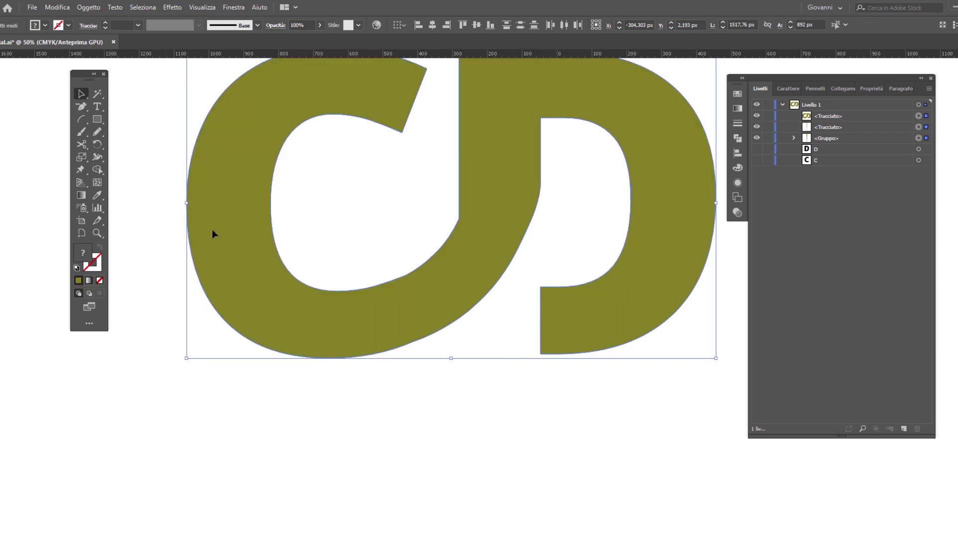
left_click(205, 210)
Fill the monogram near-black and reshape the curve where it joins the D.
double_click(83, 252)
type("0f0f0f")
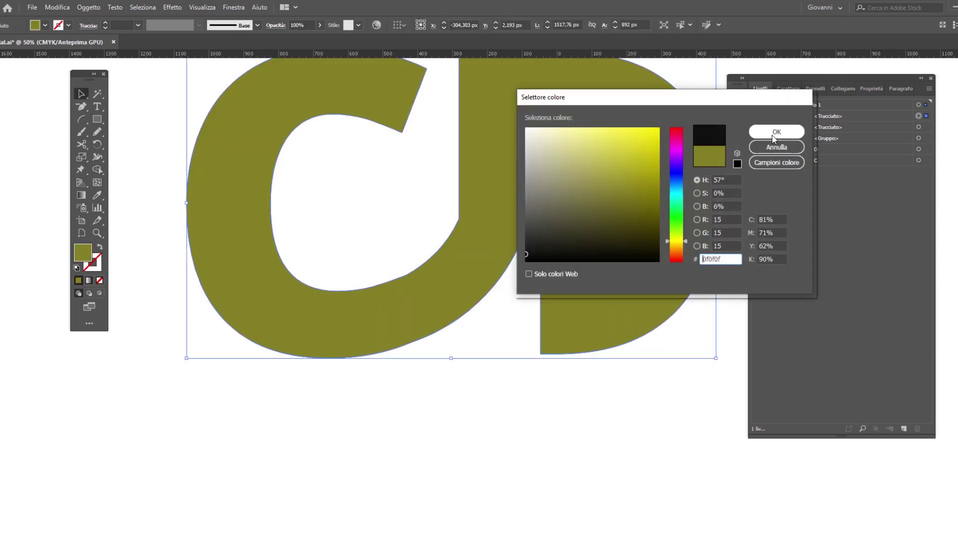
left_click(776, 131)
left_click(80, 94)
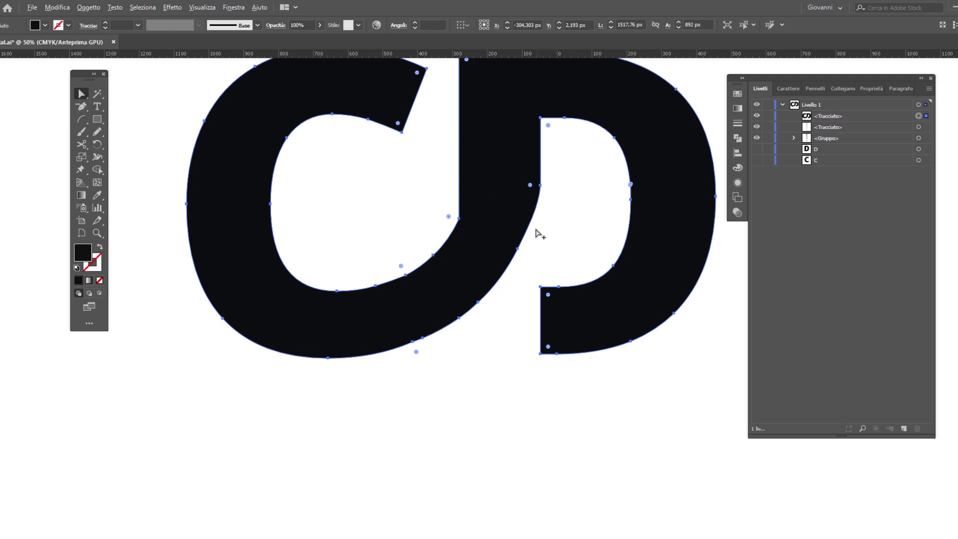
scroll(538, 229, "up", 2)
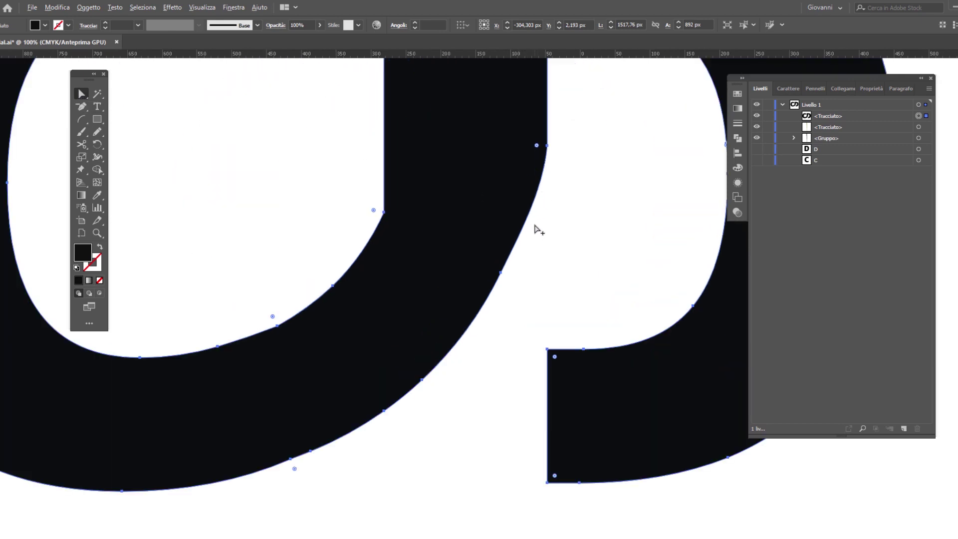
left_click(500, 273)
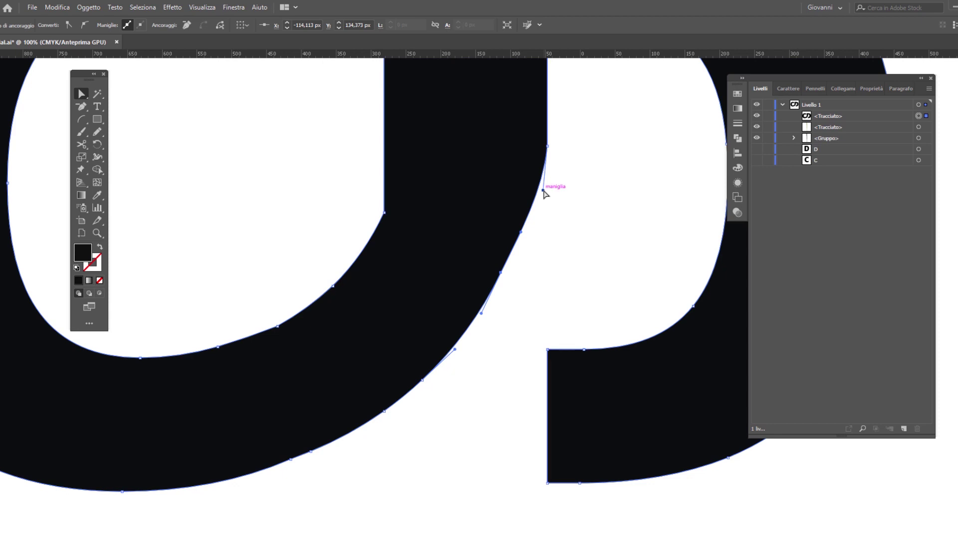
left_click_drag(543, 212, 541, 243)
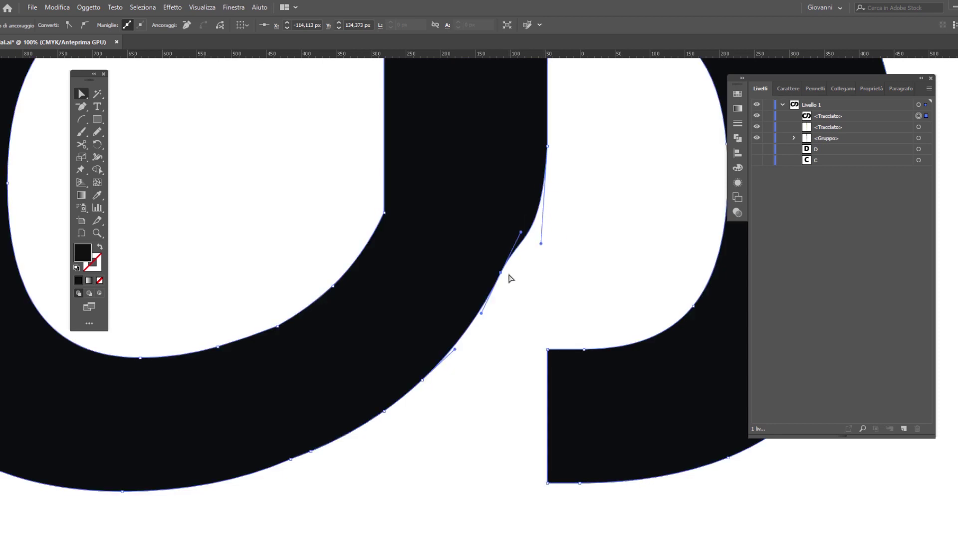
Remove two extra anchors near the join and pull the handle down to smooth the curve.
key("p")
left_click(501, 273)
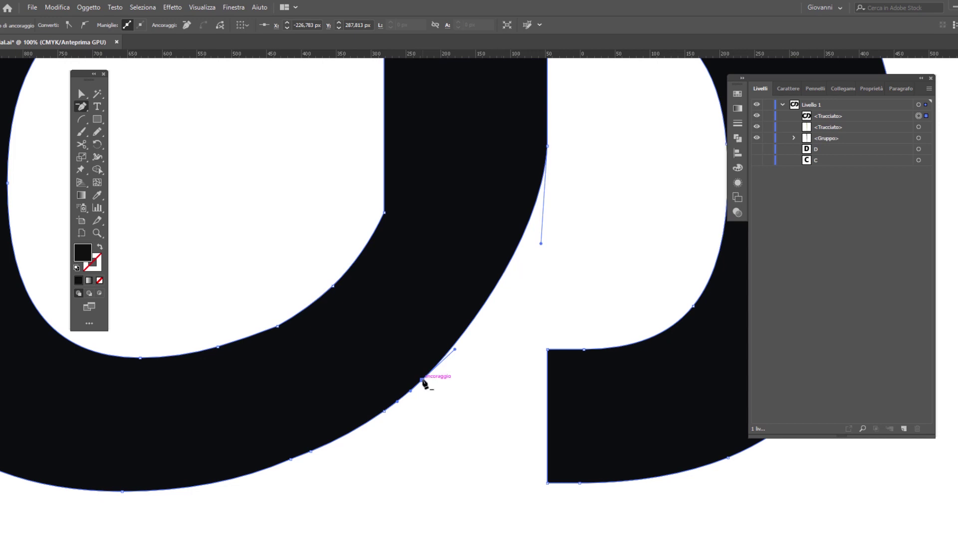
left_click(411, 390)
key("a")
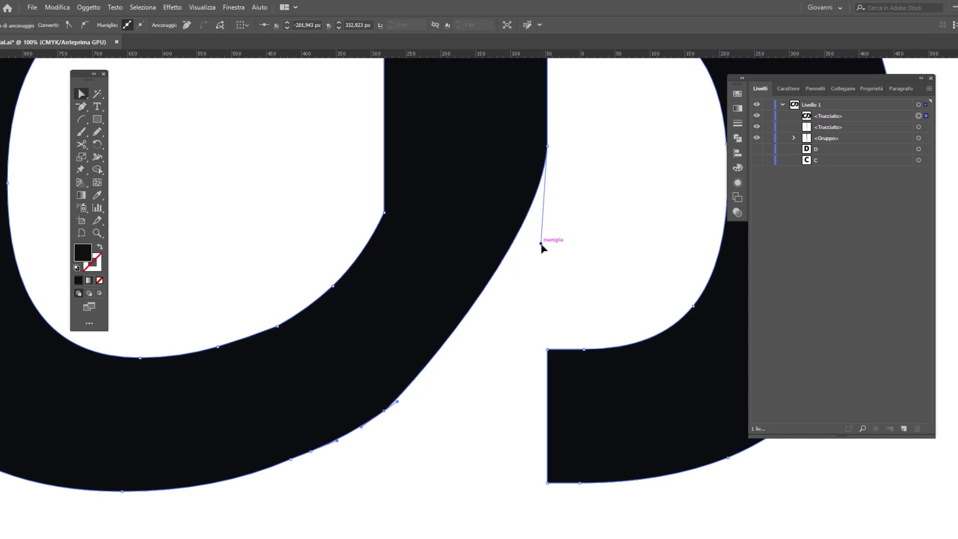
mouse_move(541, 243)
left_mouse_down()
mouse_move(534, 333)
mouse_move(535, 314)
left_mouse_up()
Smooth the C's inner end corner, delete an inner-curve anchor, and deselect to review.
left_click(384, 212)
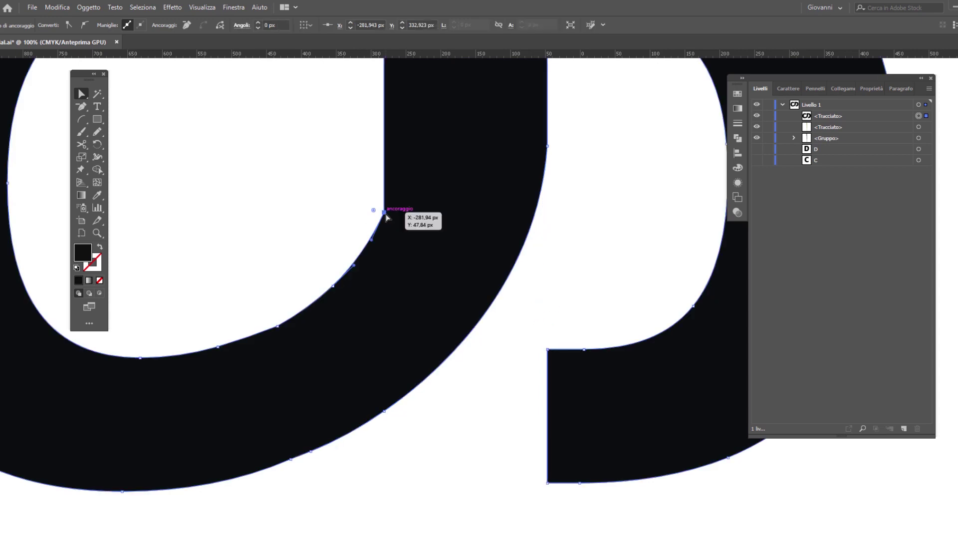
left_click(84, 25)
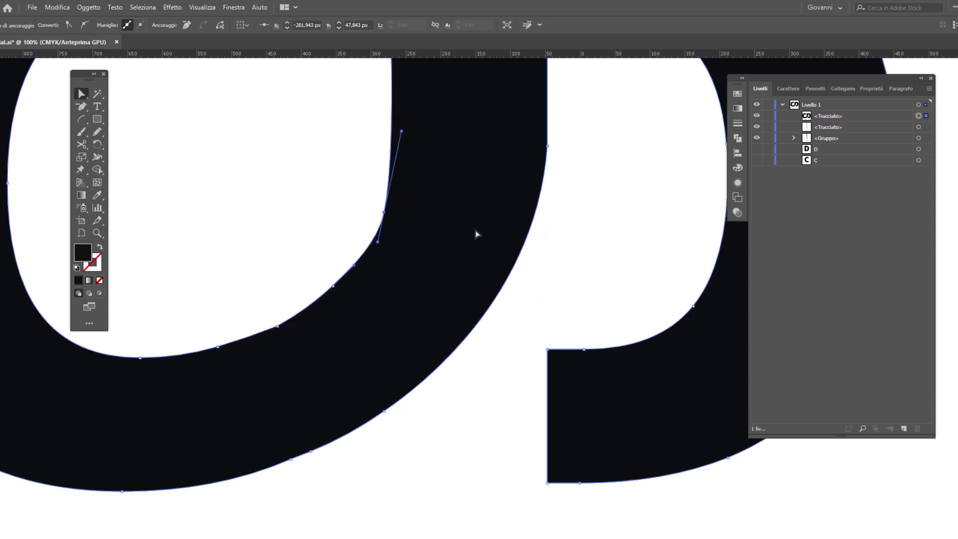
scroll(417, 274, "left", 3)
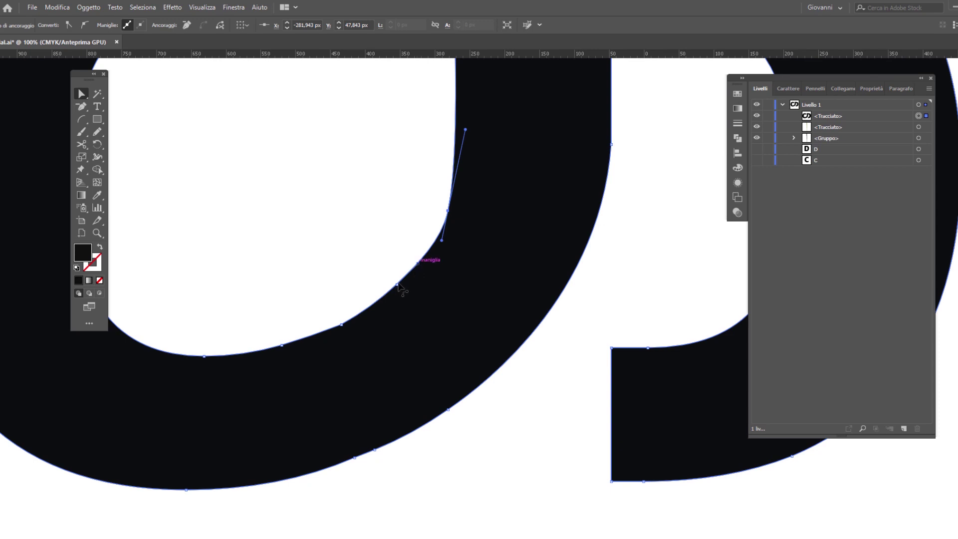
left_click(397, 284)
key("p")
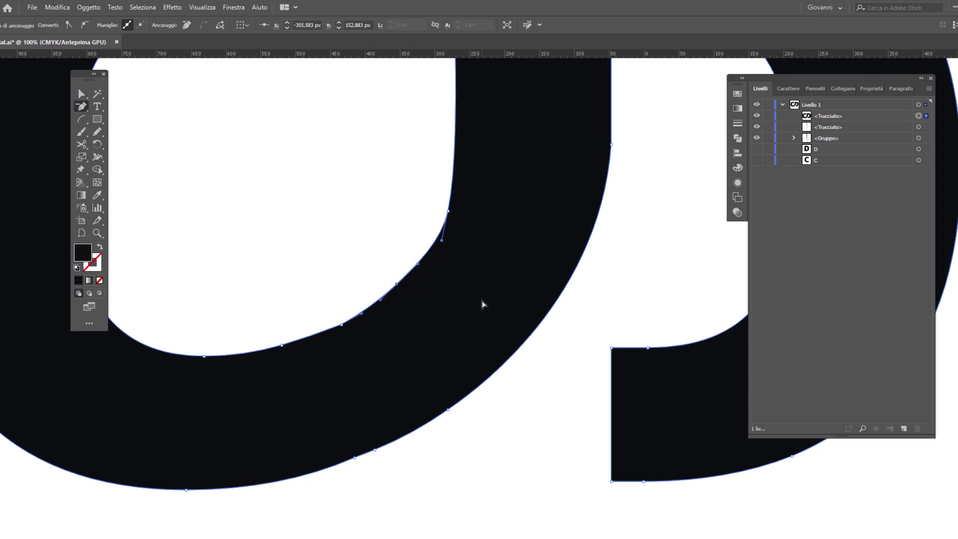
left_click(397, 284)
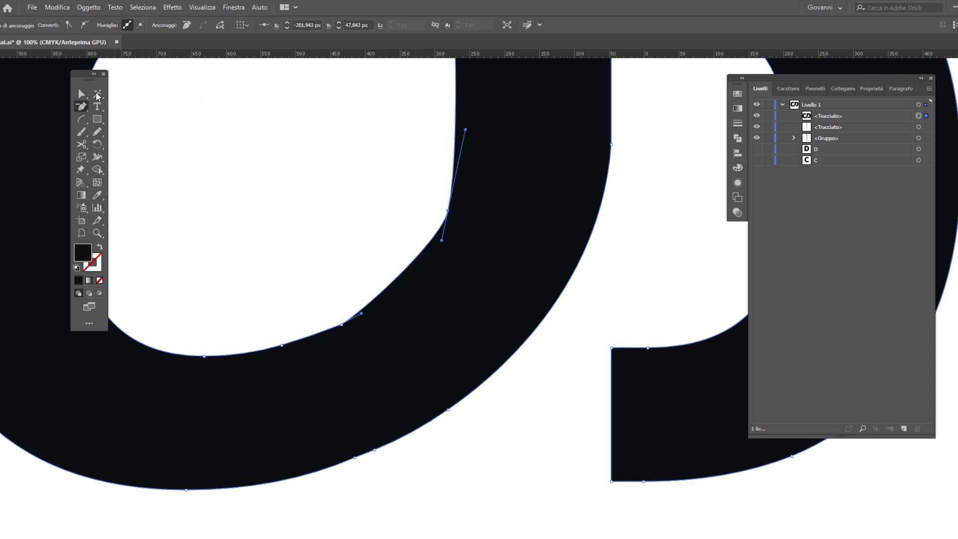
key("a")
mouse_move(441, 240)
left_mouse_down()
mouse_move(443, 279)
mouse_move(442, 251)
left_mouse_up()
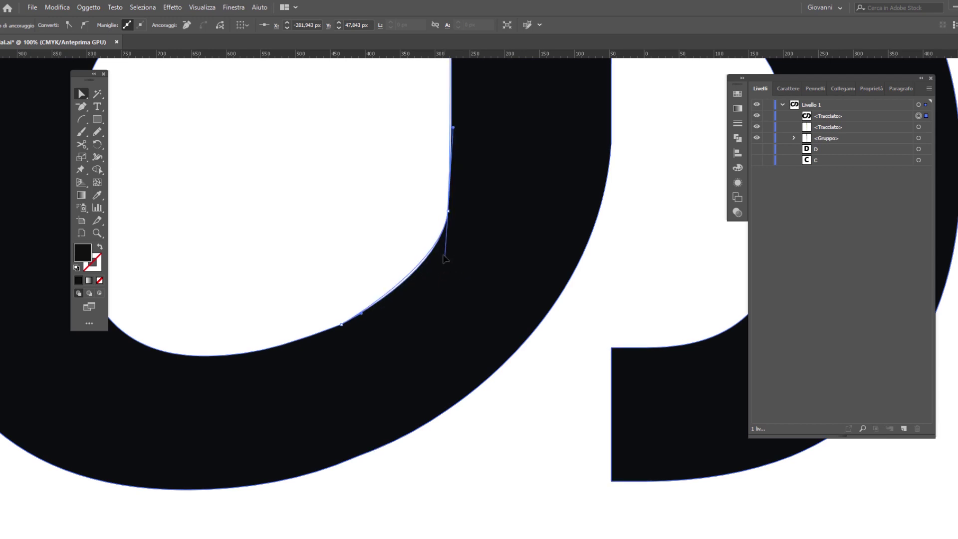
scroll(460, 263, "down", 1)
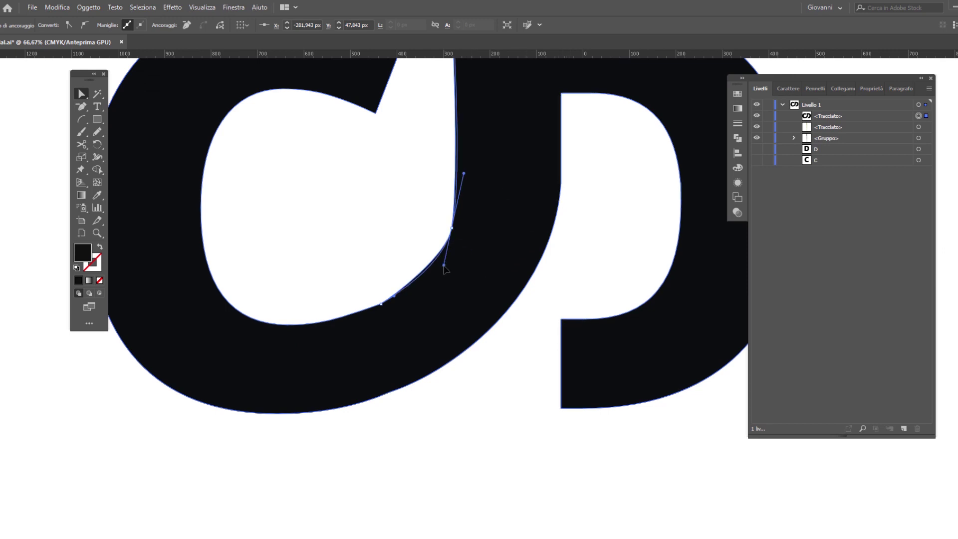
left_click(466, 349)
scroll(358, 348, "down", 1)
scroll(358, 348, "down", 1)
scroll(441, 382, "down", 2)
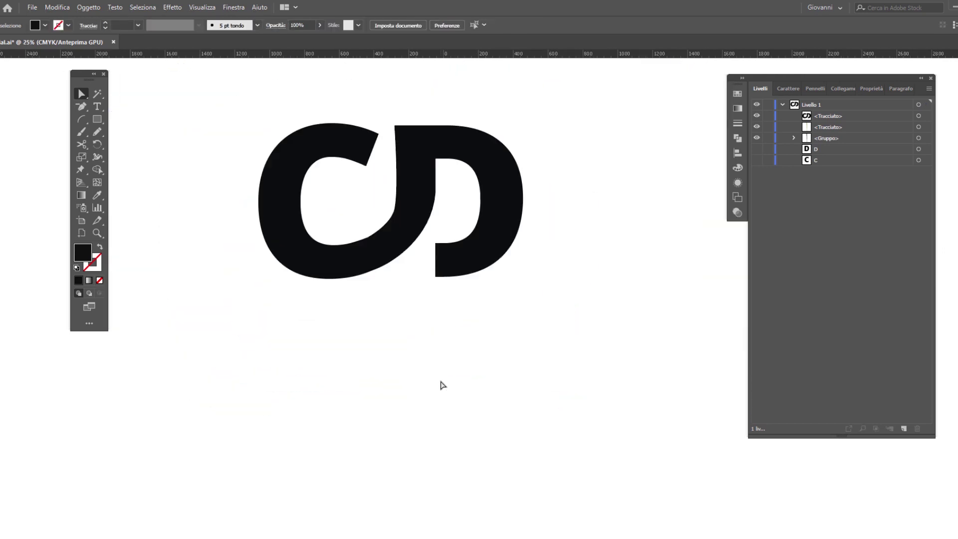
Round the D's lower-left inner corner and the C's upper inner corner with live corner widgets.
left_click(360, 142)
scroll(360, 141, "up", 3)
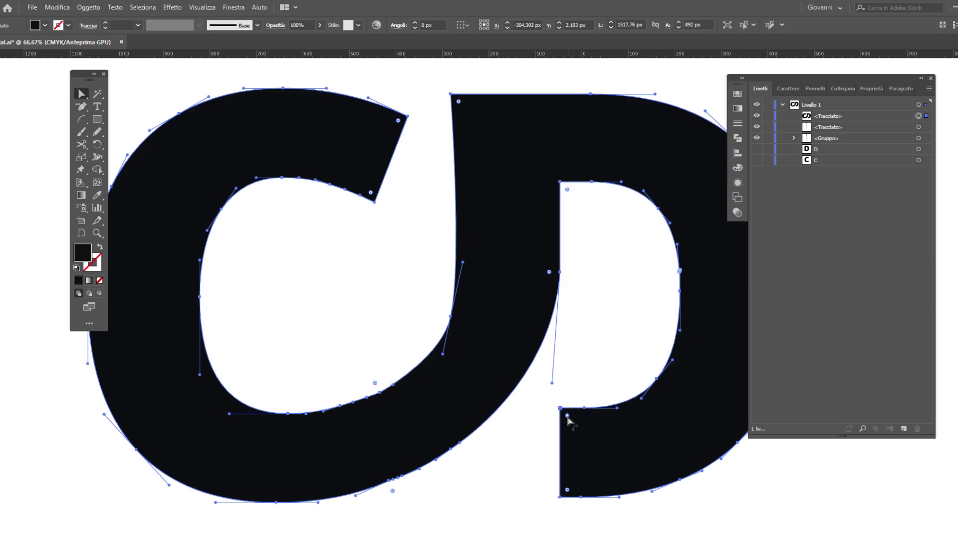
left_click_drag(568, 419, 585, 437)
left_click_drag(370, 192, 369, 163)
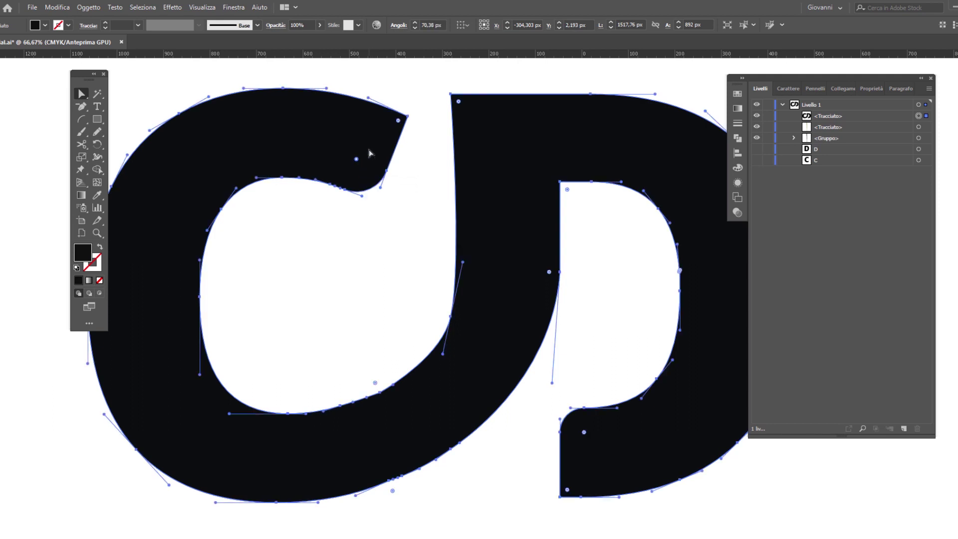
scroll(375, 192, "down", 2)
left_click(608, 364)
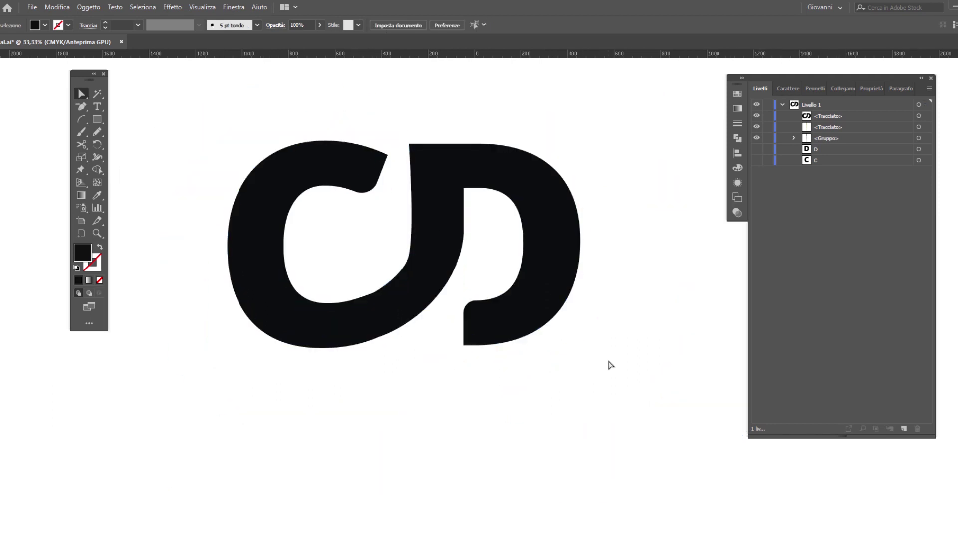
left_click(430, 242)
Queue the CD artwork in Export Selection as a single PNG asset at 1x.
right_click(430, 242)
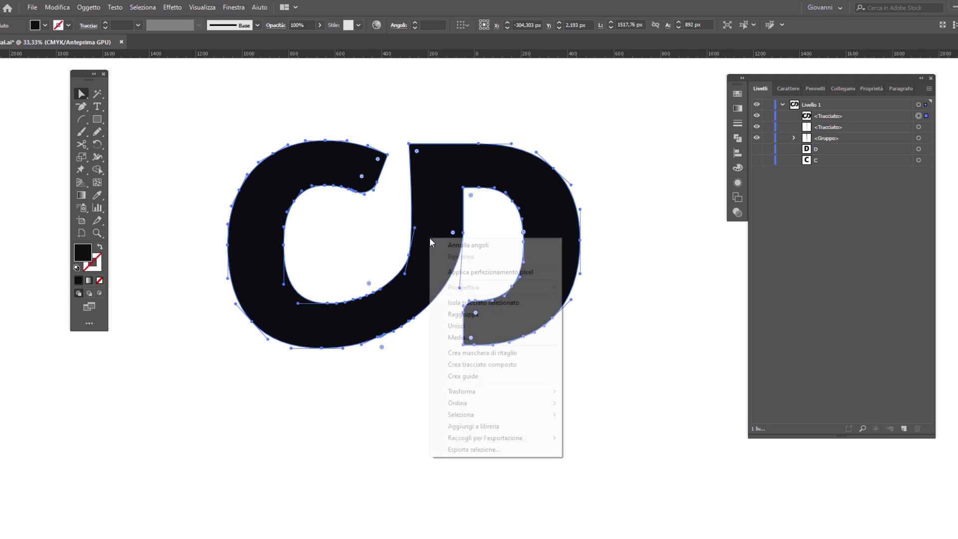
left_click(497, 450)
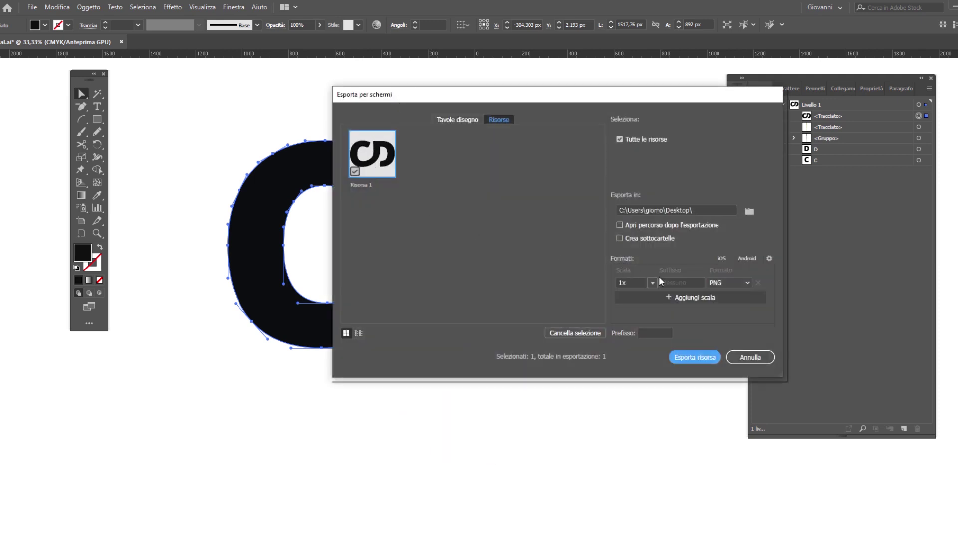
left_click(718, 283)
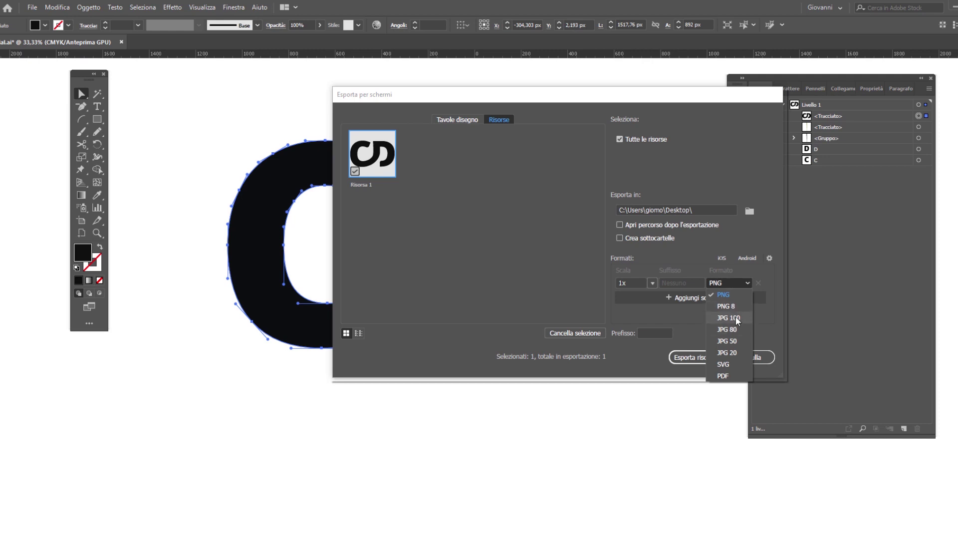
left_click(655, 103)
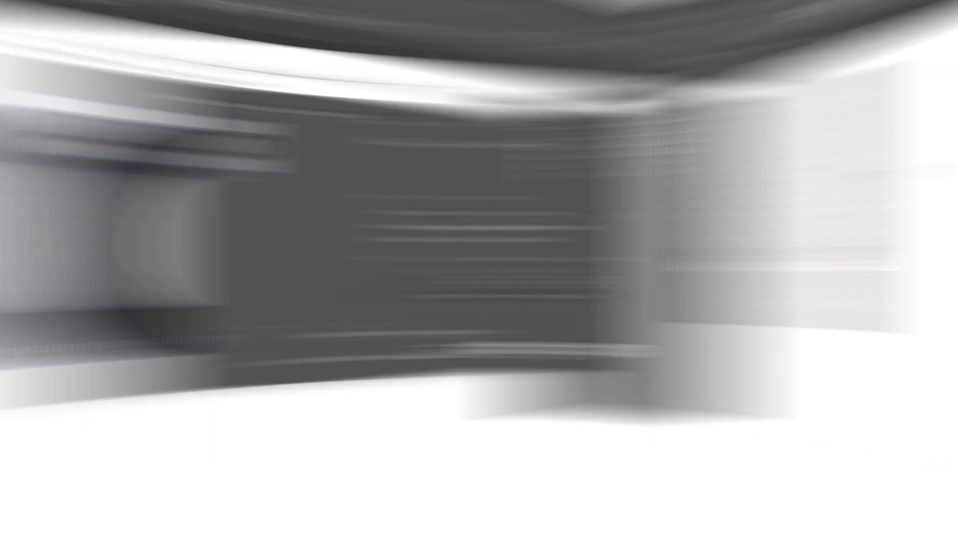
Type a letter G and set its font size to 190 pt.
type("G")
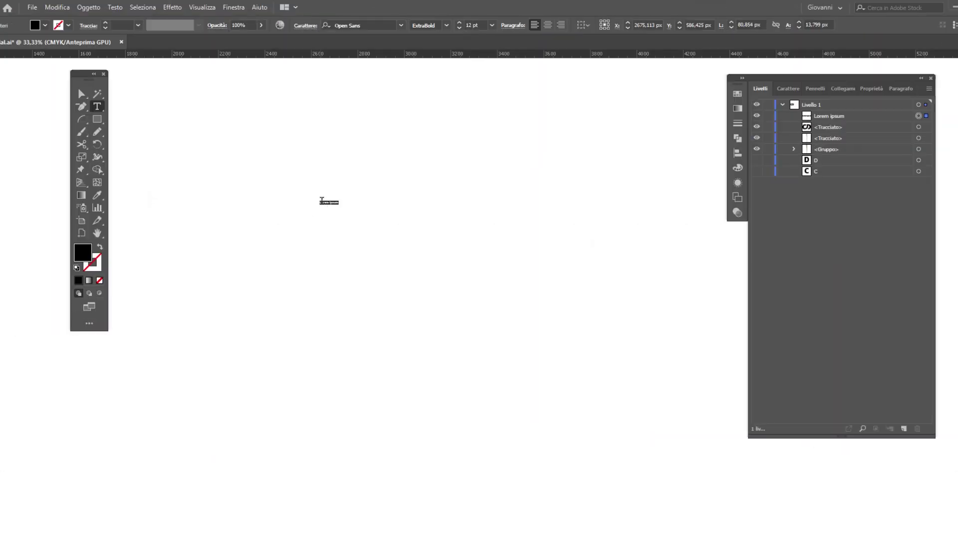
key("Escape")
left_click(330, 203)
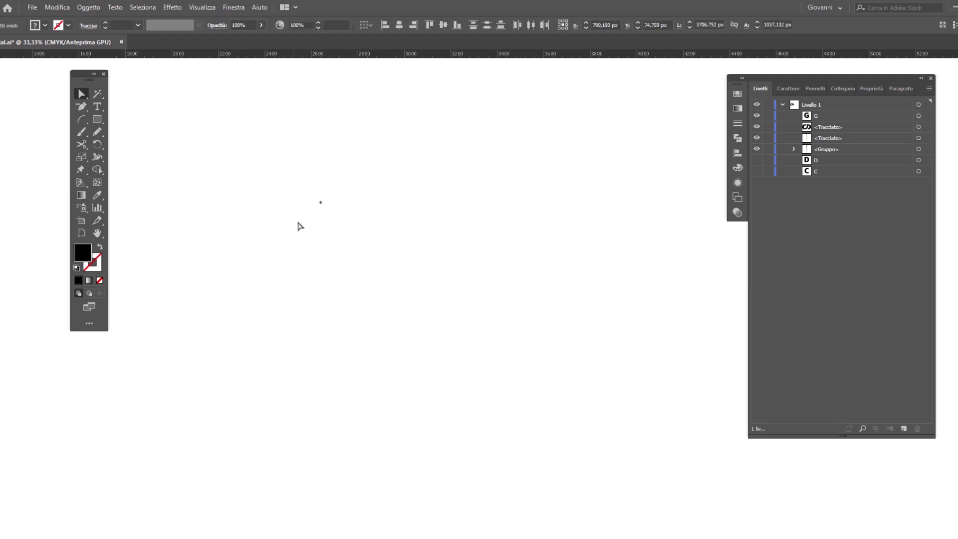
key("t")
double_click(321, 203)
left_click(474, 25)
type("190")
key("Return")
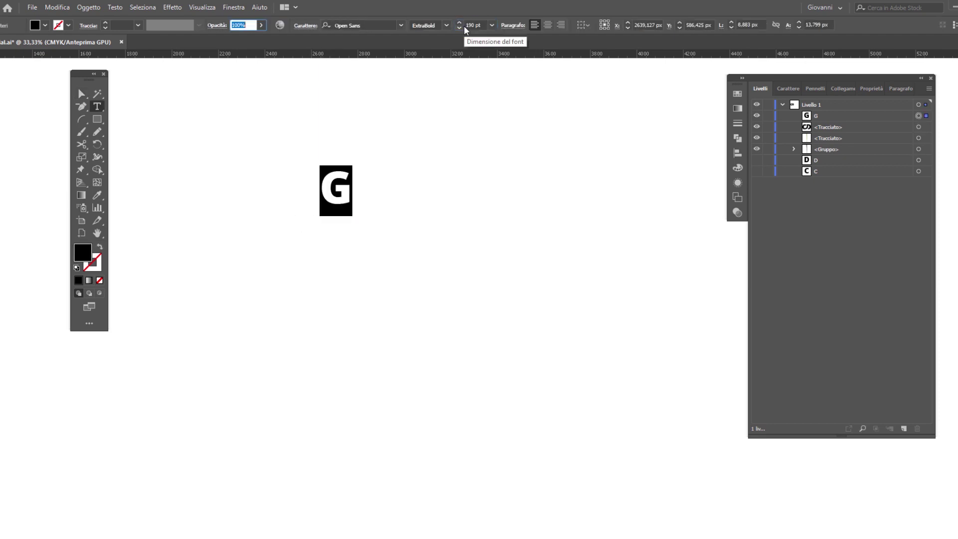
Scale the G up further and Alt-drag a duplicate to its right.
left_click(81, 94)
mouse_move(352, 217)
left_mouse_down()
mouse_move(450, 314)
mouse_move(374, 320)
left_mouse_up()
left_click_drag(380, 244, 469, 248)
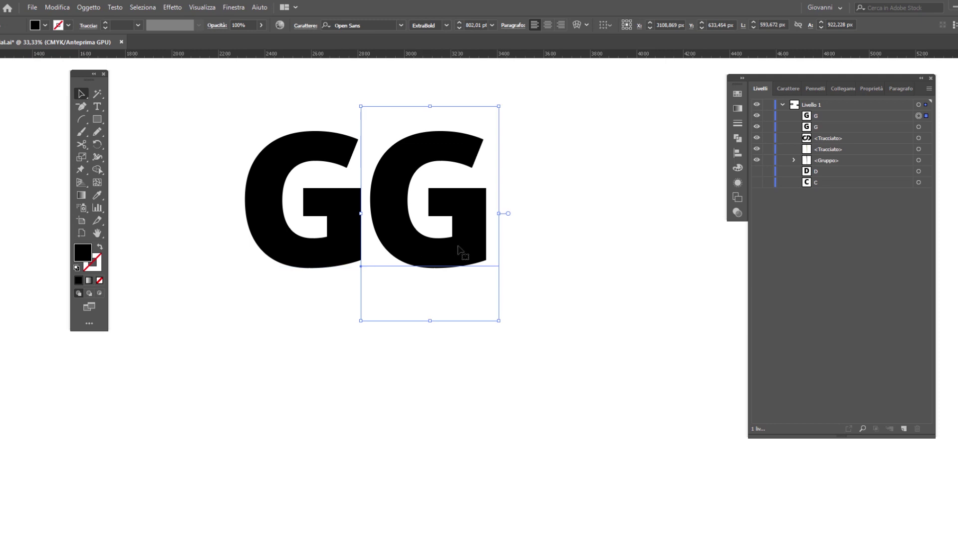
Change the second G into a P and move it down-left over the G.
key("t")
left_click_drag(374, 228, 544, 236)
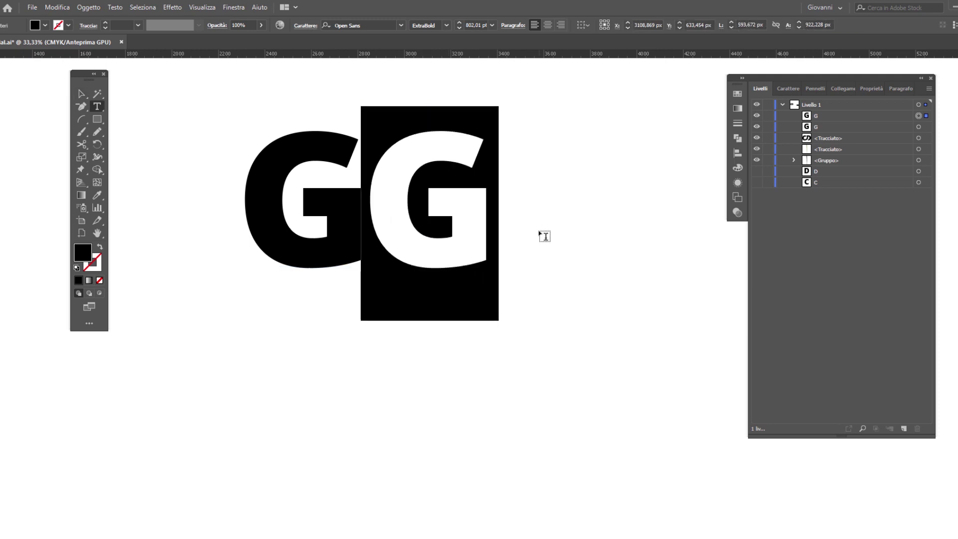
type("P")
key("Escape")
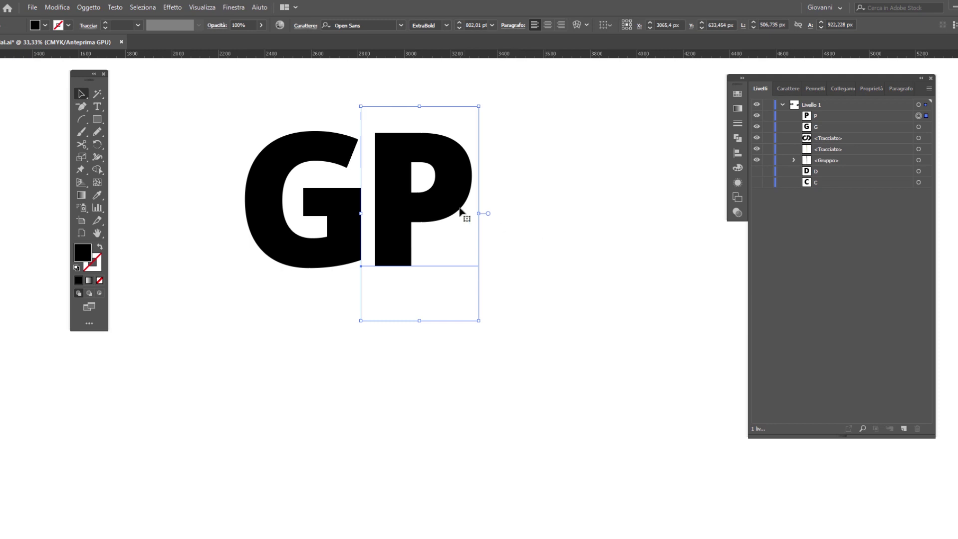
left_click_drag(448, 197, 377, 253)
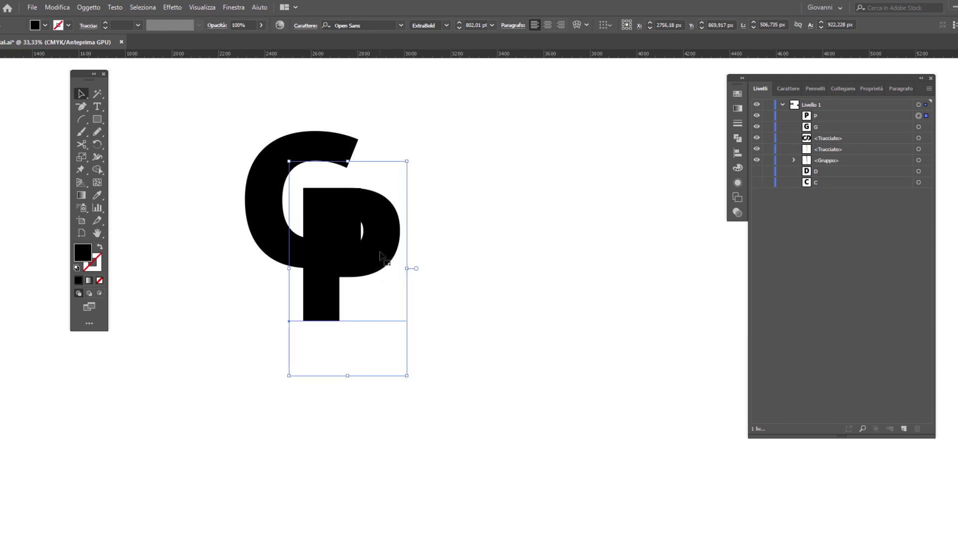
Keep hidden backup copies of the P and G layers, then expand both letters into shapes.
left_click(298, 136, "shift")
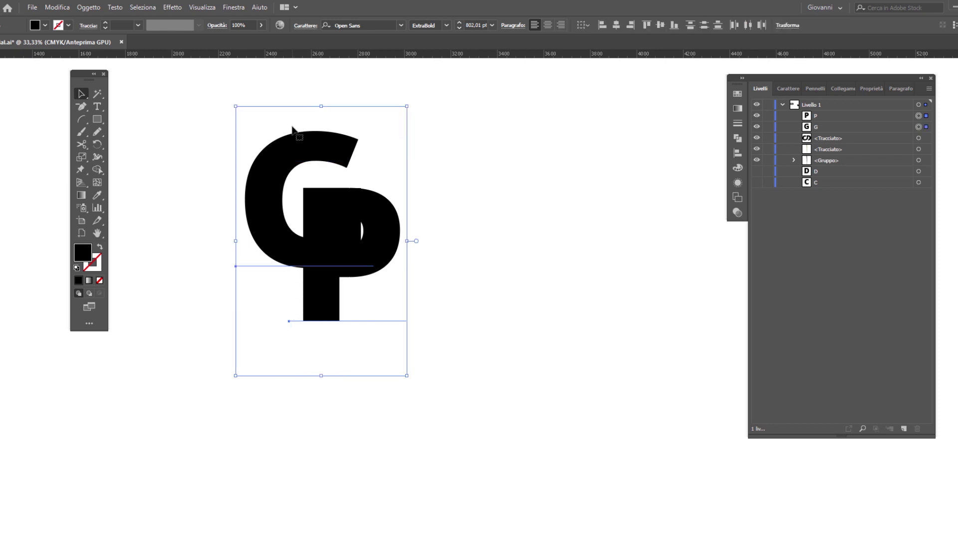
left_click_drag(838, 127, 903, 428)
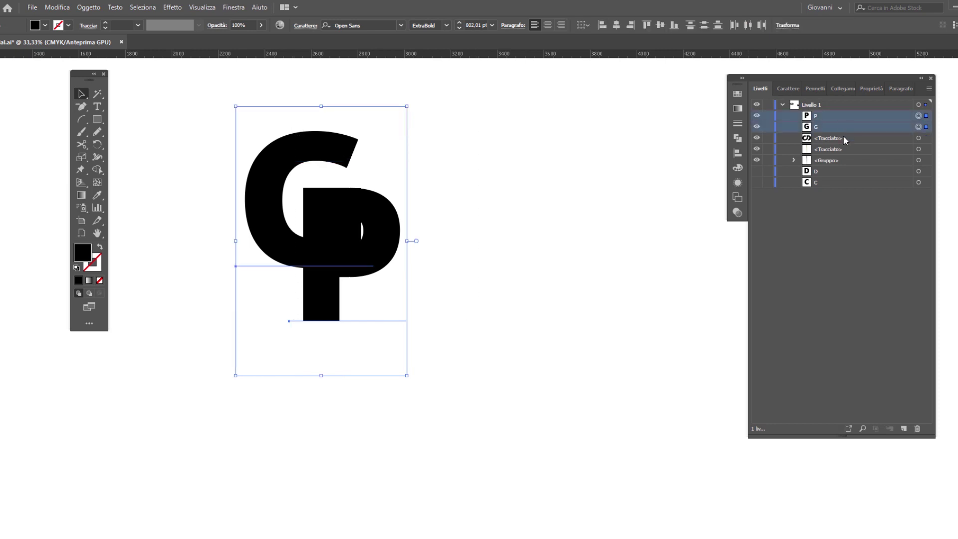
left_click_drag(756, 138, 756, 149)
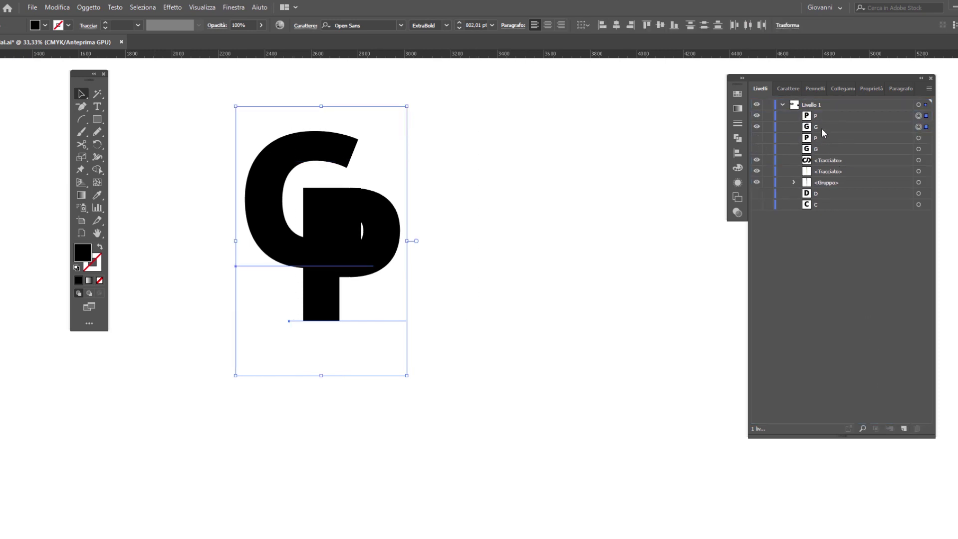
left_click(827, 116)
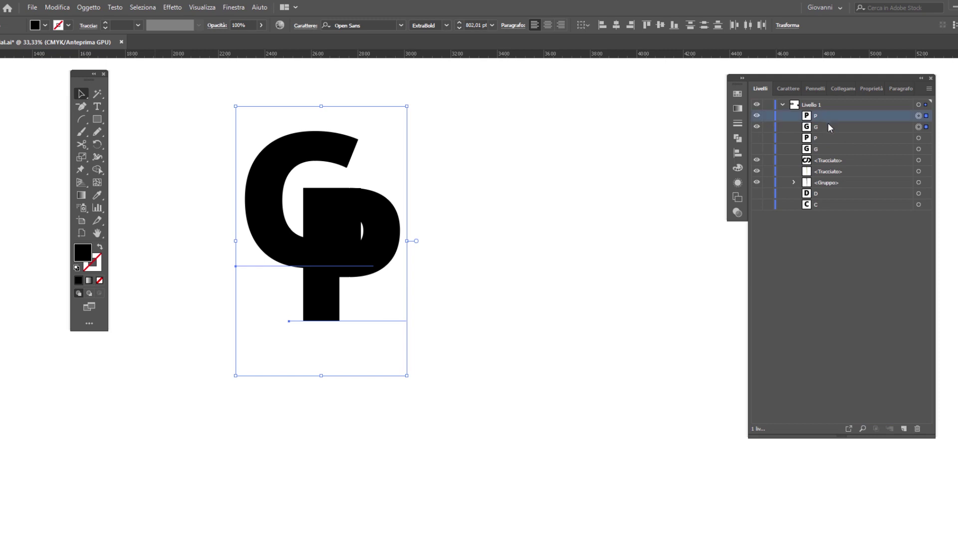
left_click(90, 7)
left_click(115, 120)
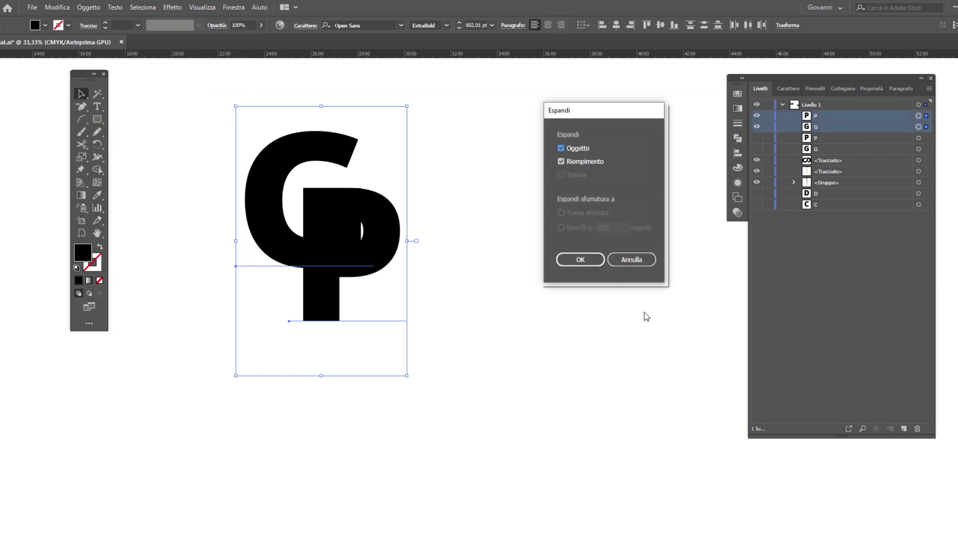
left_click(589, 261)
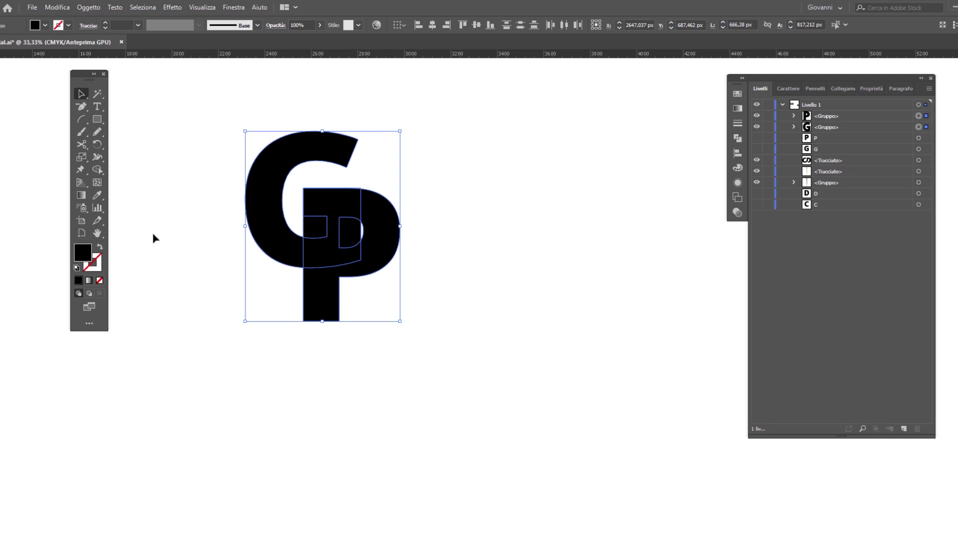
Merge the overlapping P and G regions into one shape with Shape Builder.
left_click(97, 171)
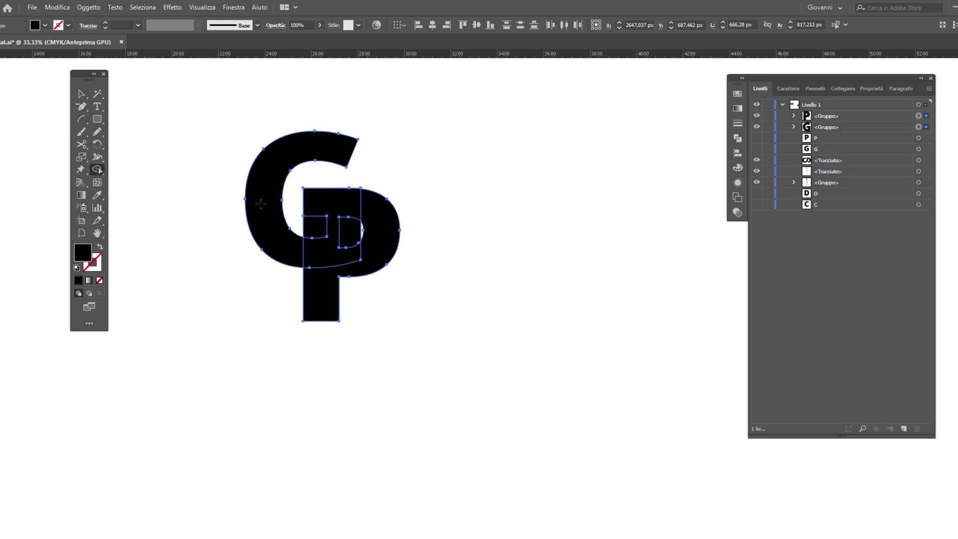
scroll(253, 194, "up", 2)
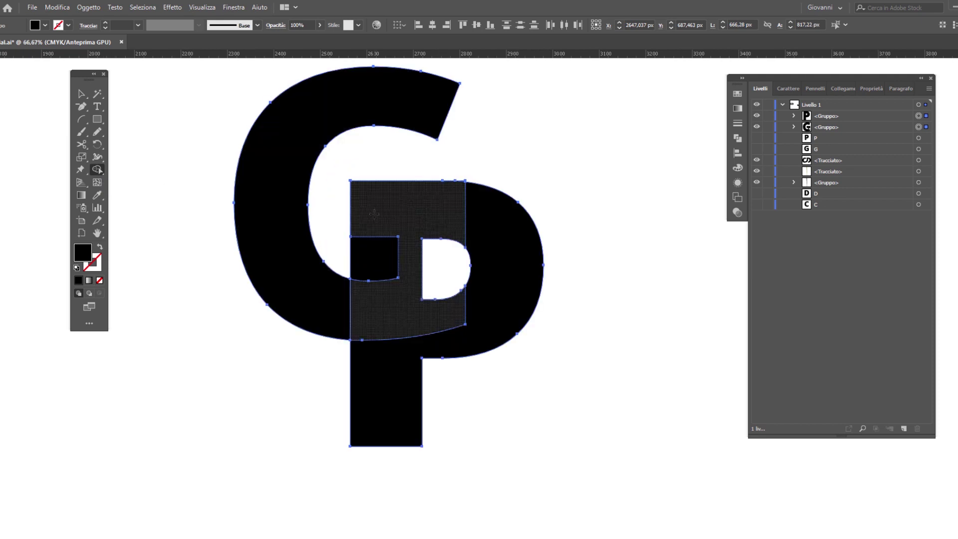
left_click(373, 293)
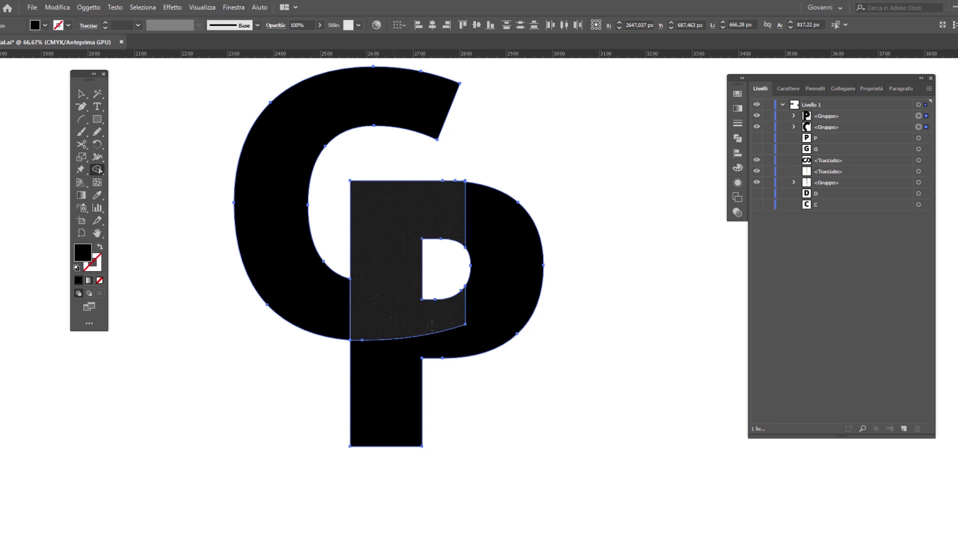
key("v")
left_click(312, 345)
key("ctrl+minus")
key("ctrl+minus")
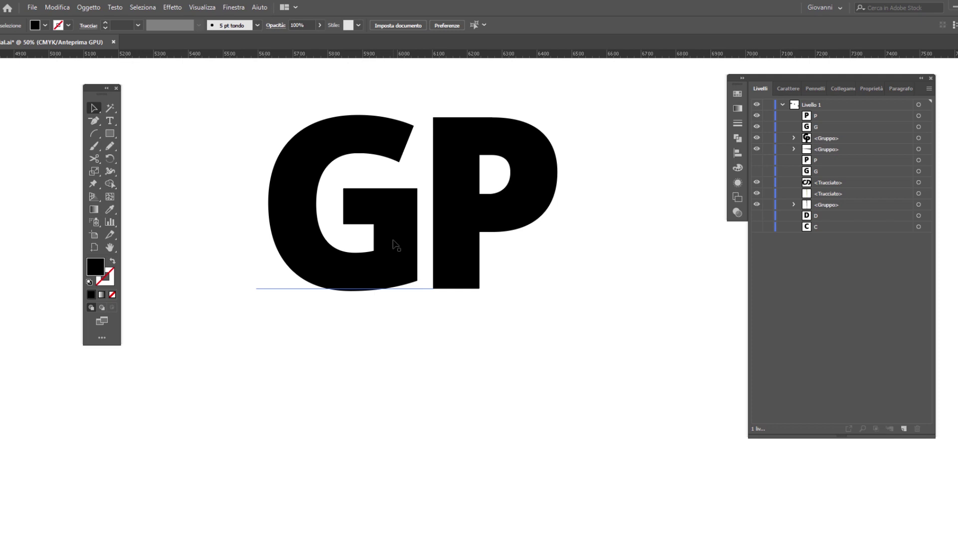
Reposition the G, then duplicate the P and G layers and hide the copies.
left_click_drag(395, 245, 583, 339)
left_click_drag(391, 129, 479, 239)
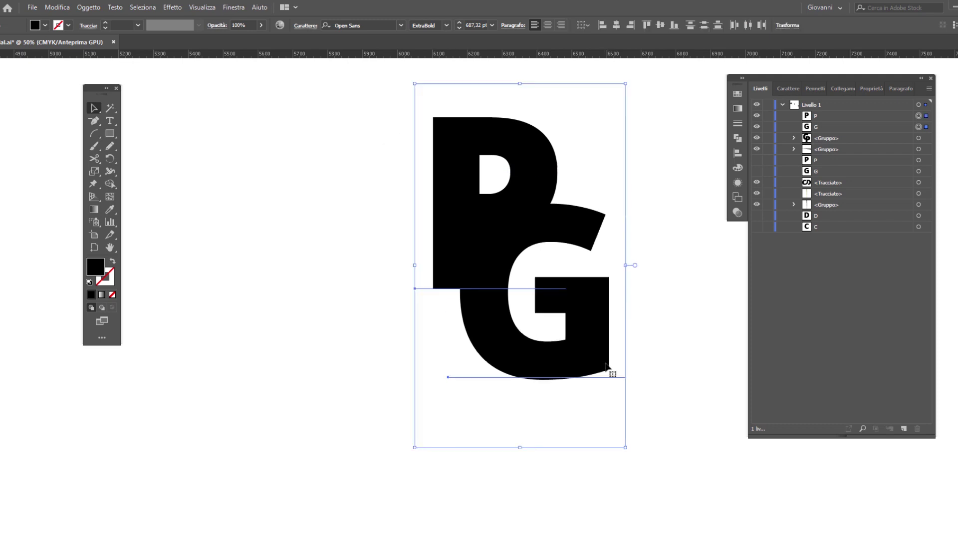
left_click(835, 115)
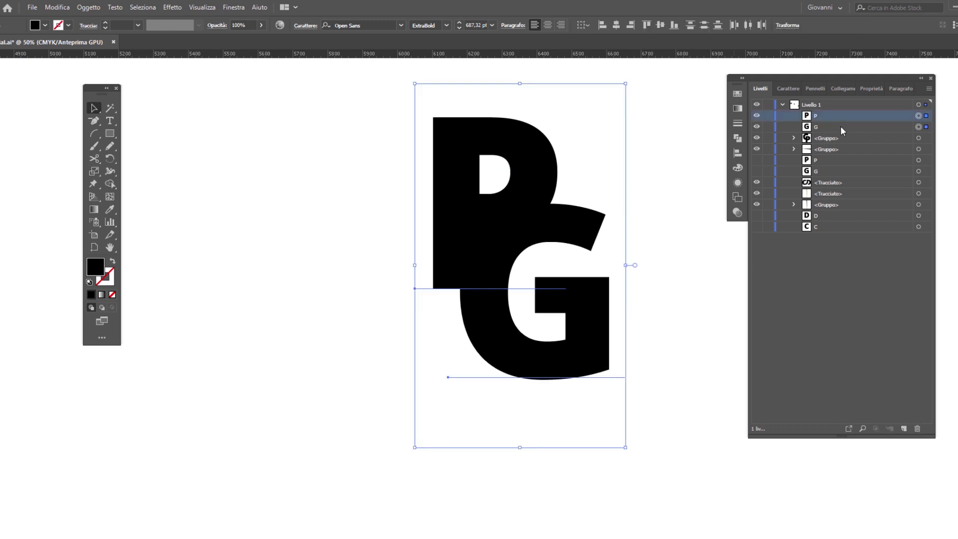
left_click_drag(860, 189, 903, 429)
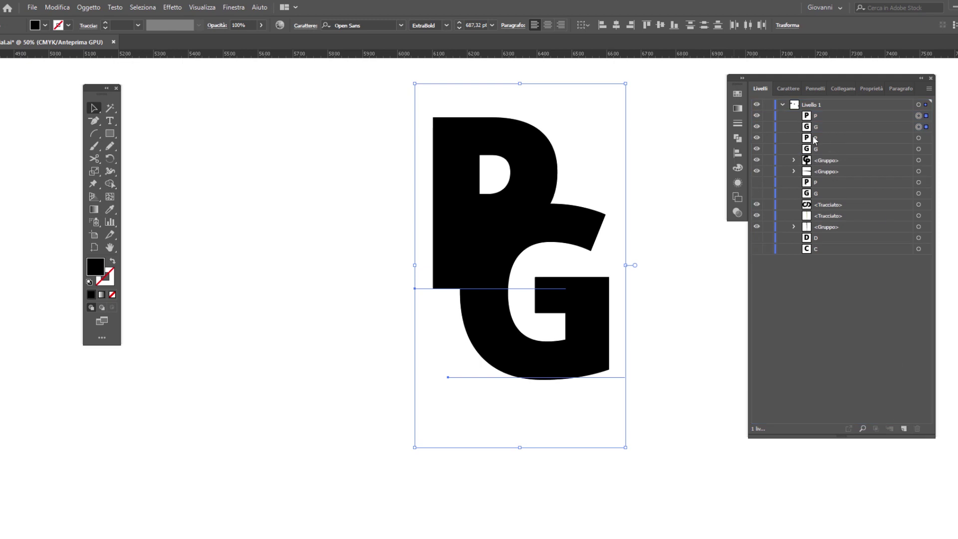
left_click_drag(756, 137, 757, 149)
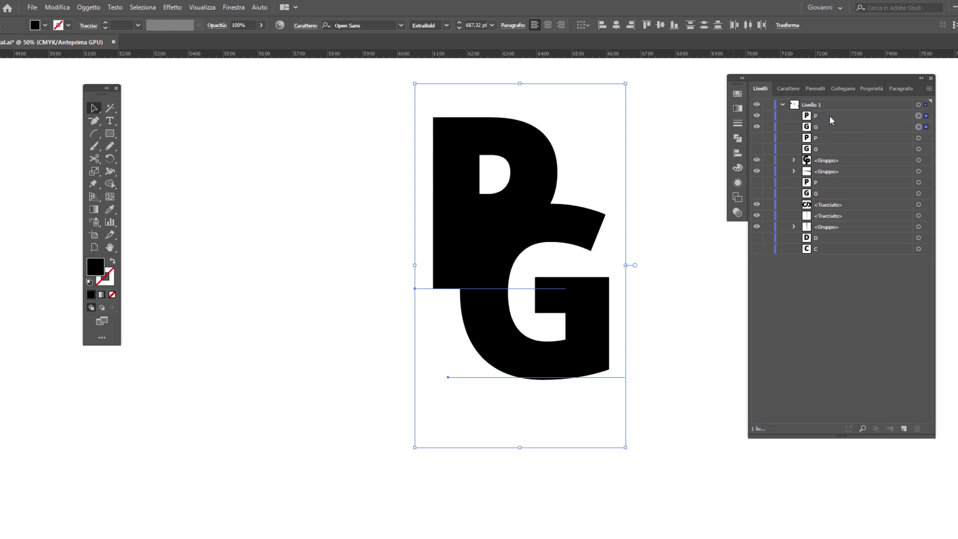
Expand the P and G letters into filled shapes via Object > Expand.
left_click(93, 8)
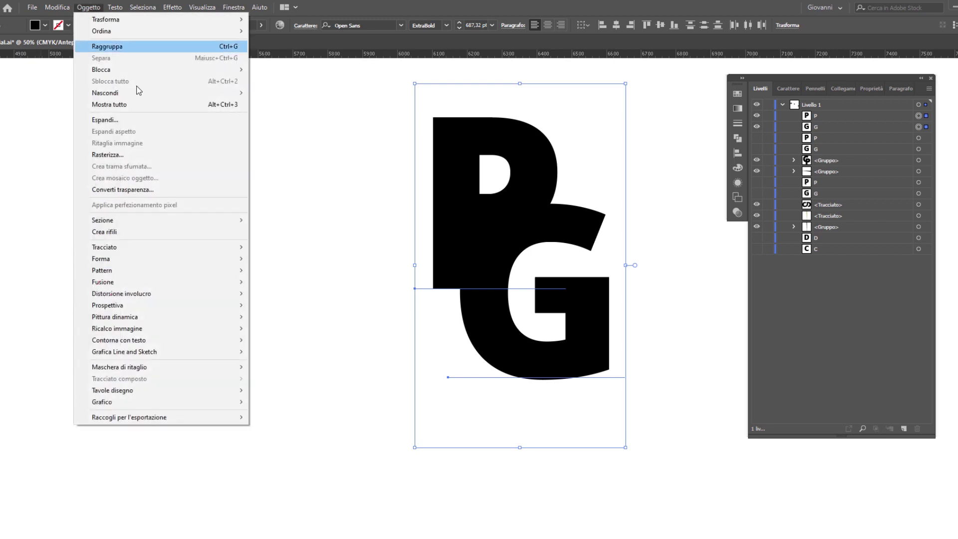
left_click(145, 120)
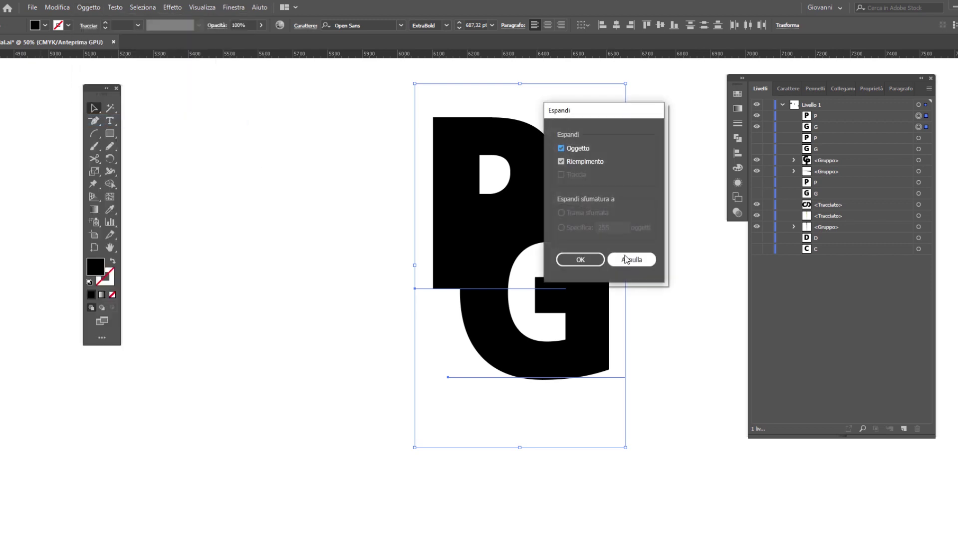
left_click(581, 257)
left_click(89, 8)
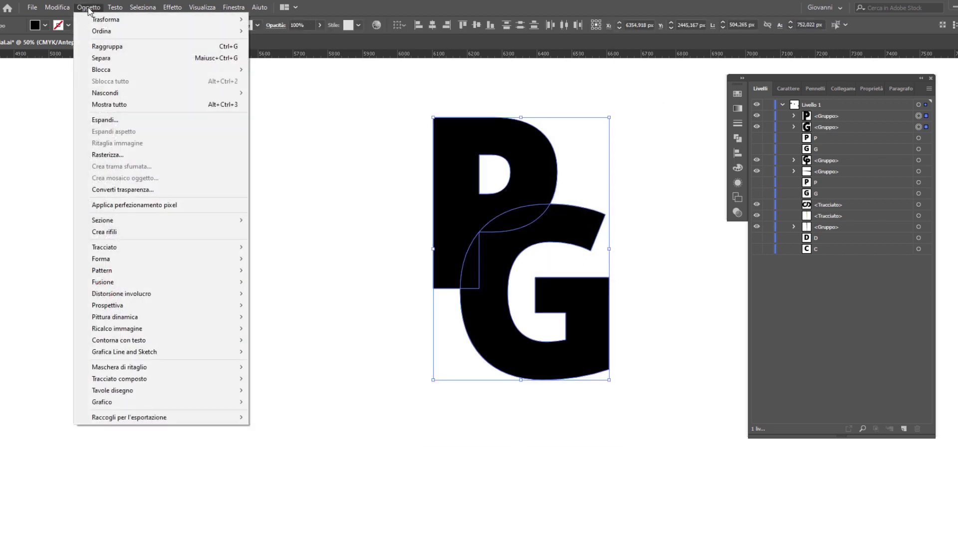
Apply a 15 px offset path around both the P and G letters.
left_click(279, 287)
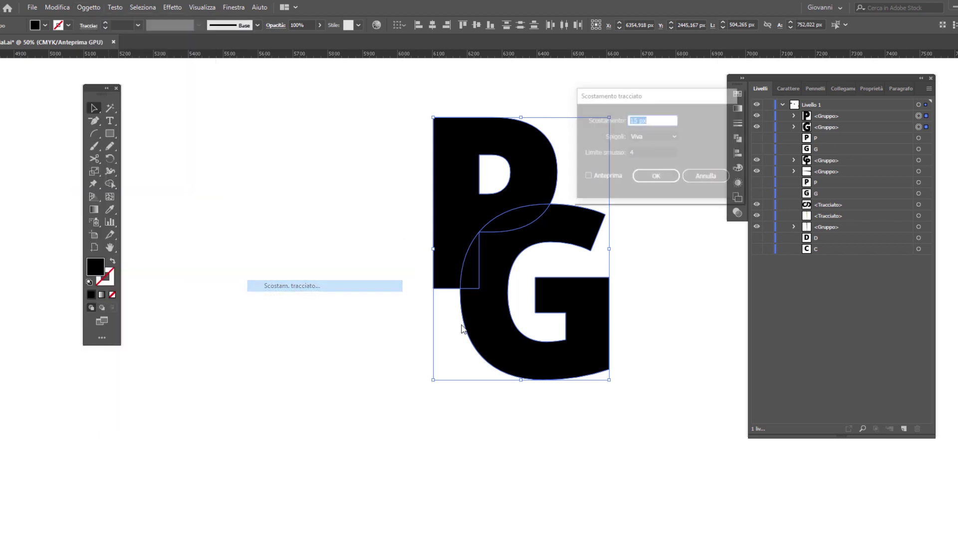
left_click(588, 177)
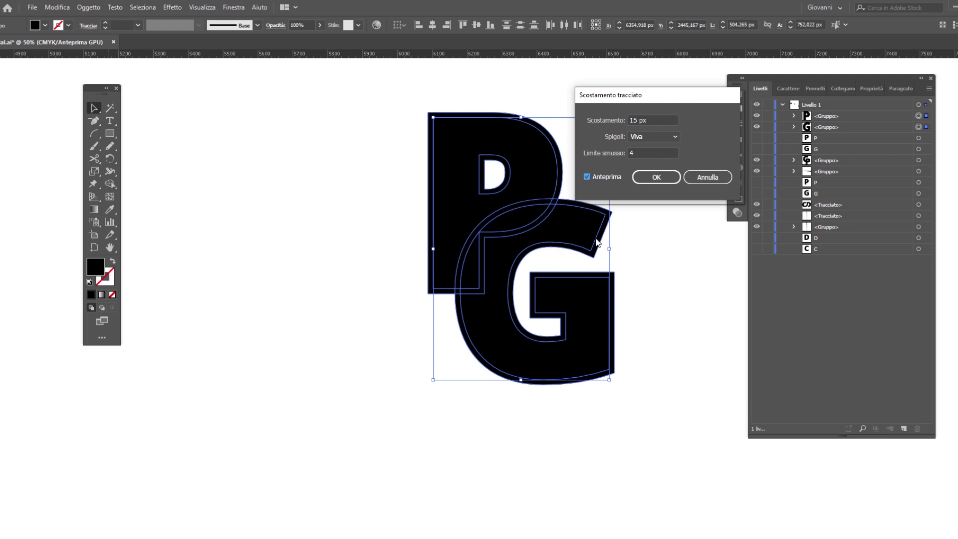
left_click(658, 177)
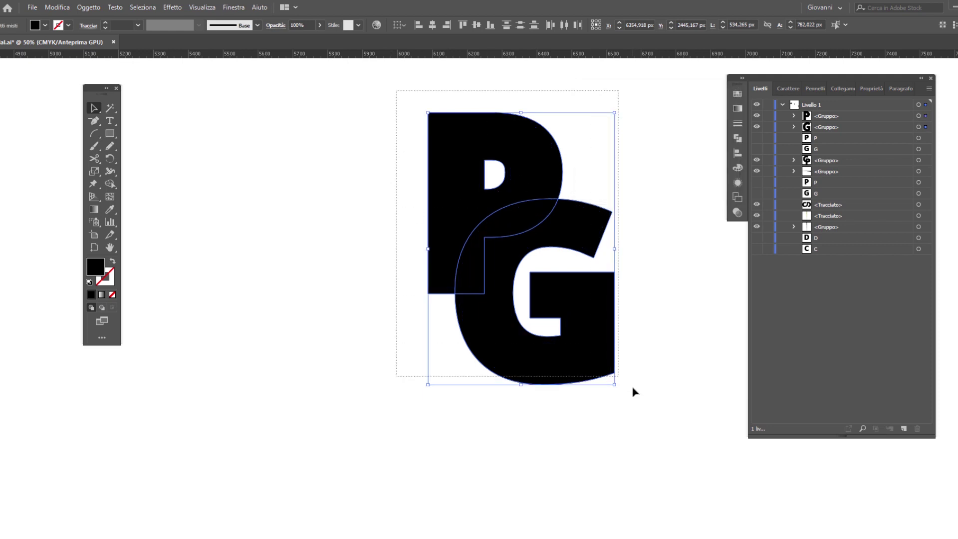
left_click(109, 184)
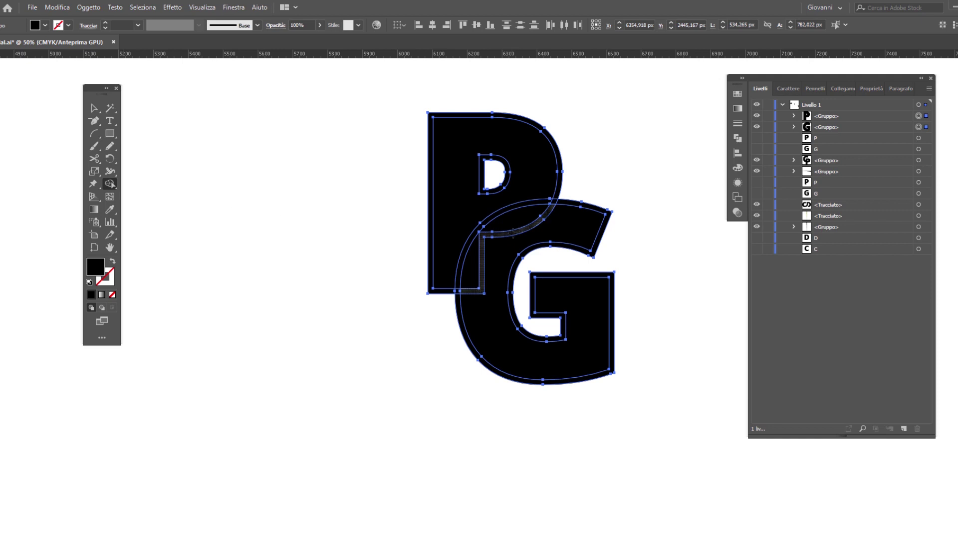
Alt-click the G's offset ring with Shape Builder to carve a gap out of the P.
key("ctrl+plus")
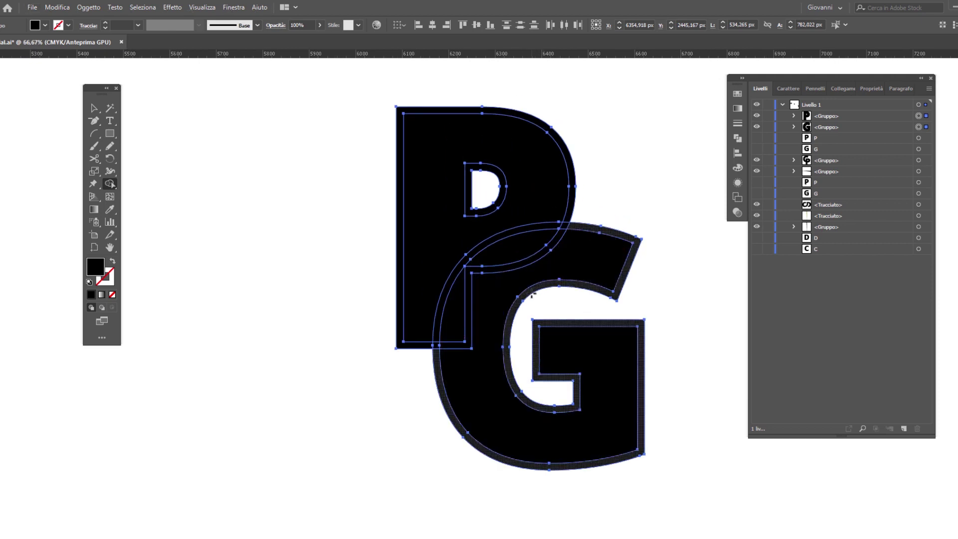
scroll(522, 305, "up", 1)
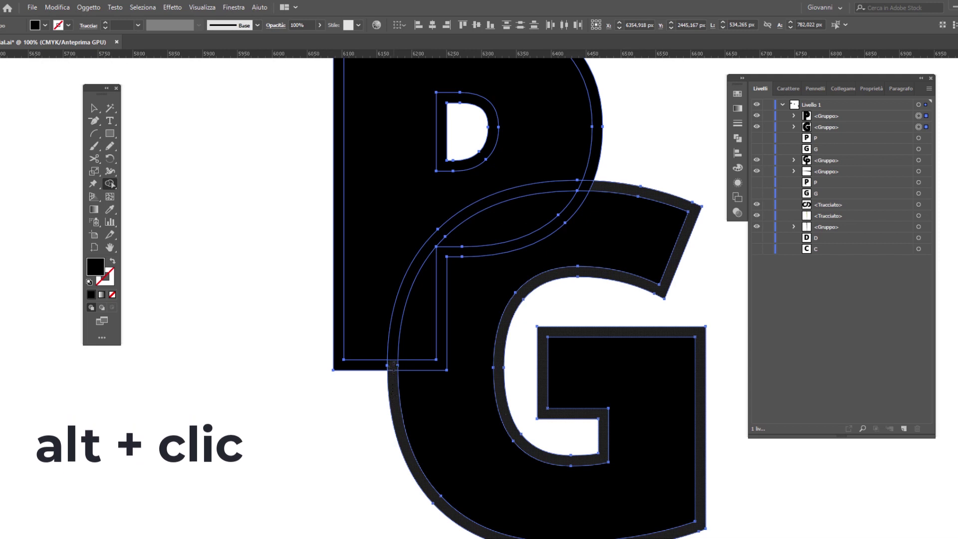
left_click(576, 186, "alt")
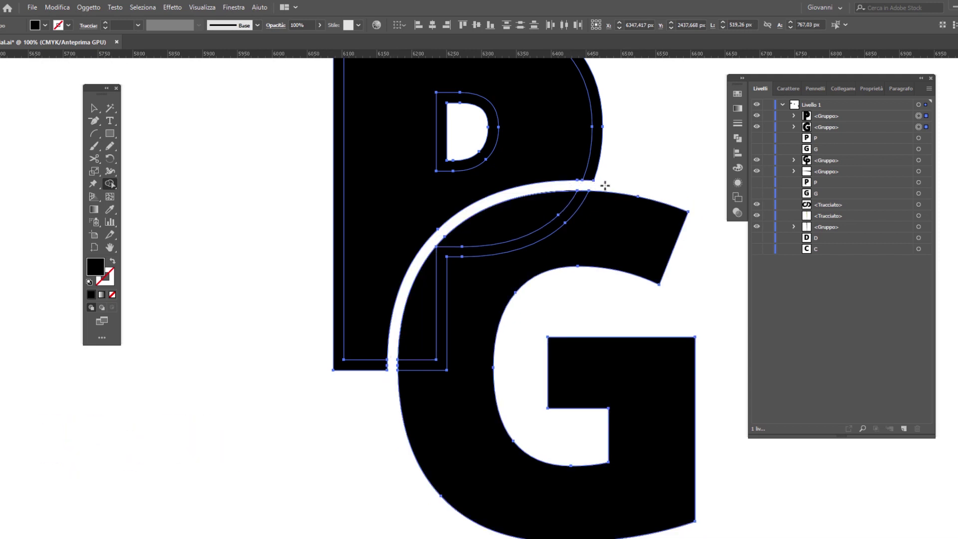
scroll(306, 299, "down", 1)
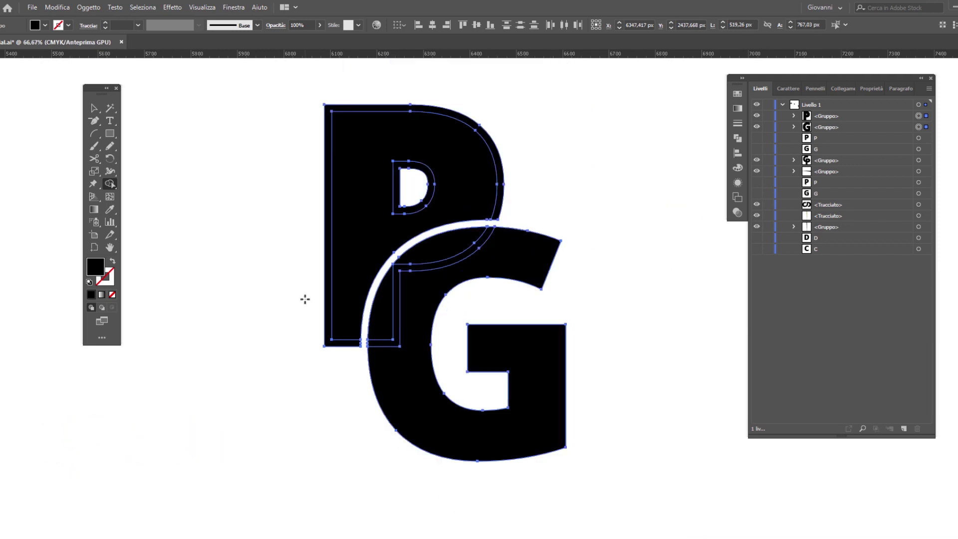
key("v")
left_click(285, 255)
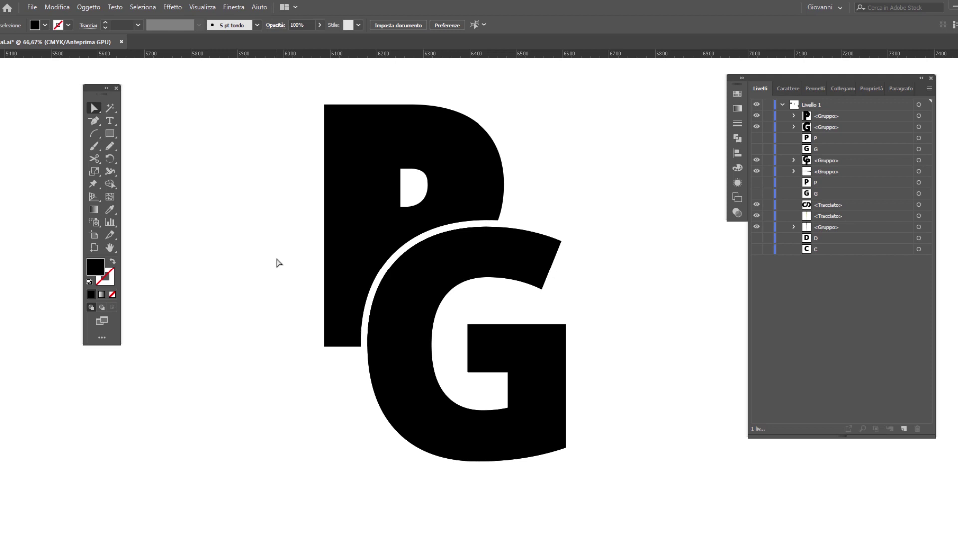
Select both the P and G groups together with the Selection tool.
left_click_drag(268, 188, 368, 371)
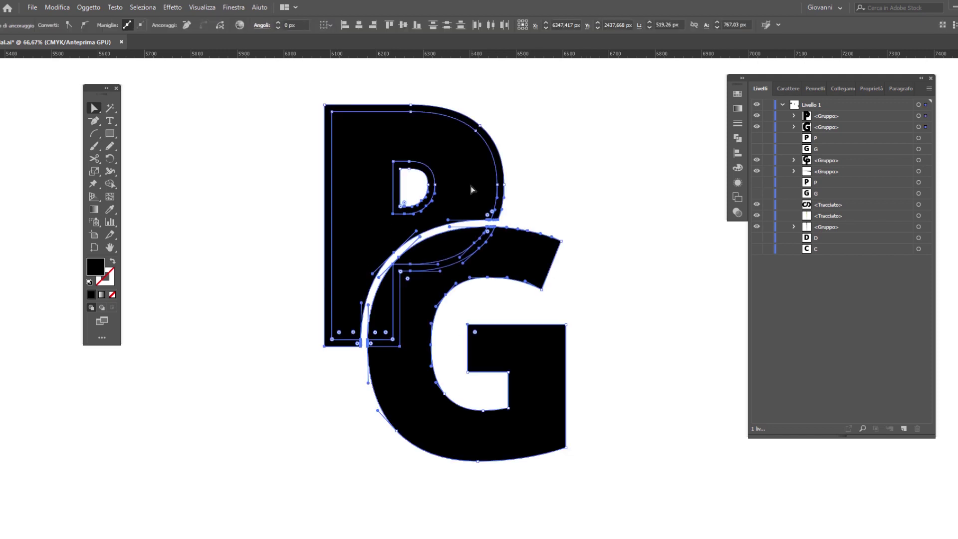
left_click(184, 162)
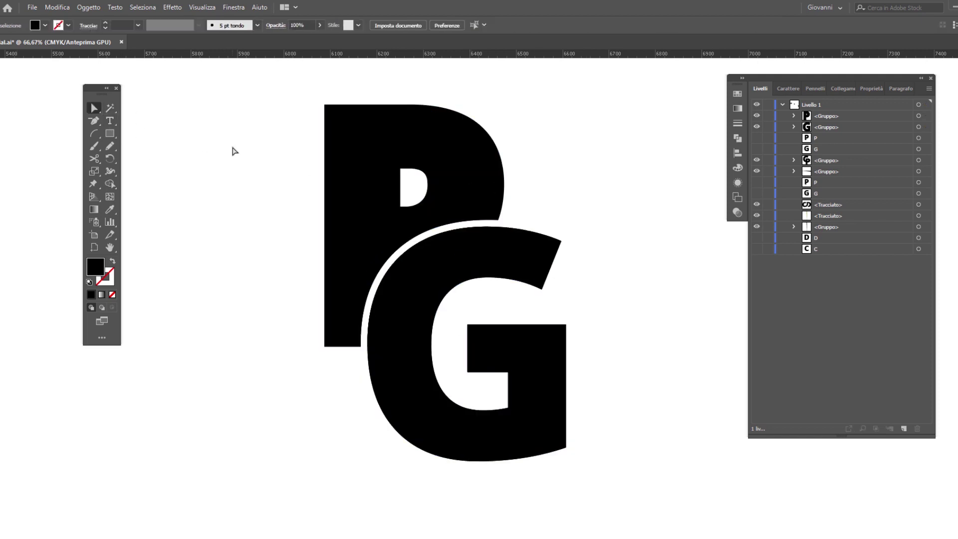
left_click_drag(94, 108, 123, 114)
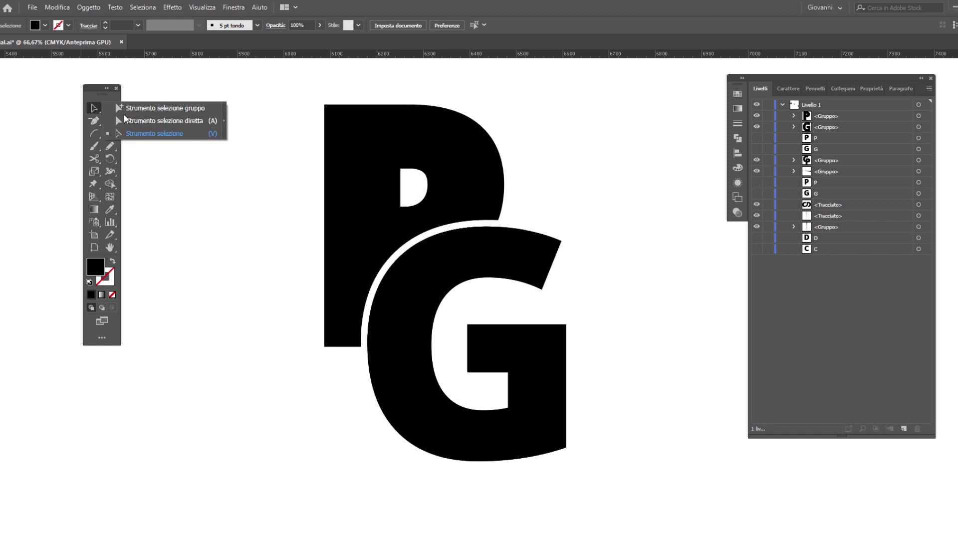
left_click_drag(265, 159, 379, 309)
Group P and G into one monogram and queue it in Export Selection as PNG at 1x.
right_click(447, 196)
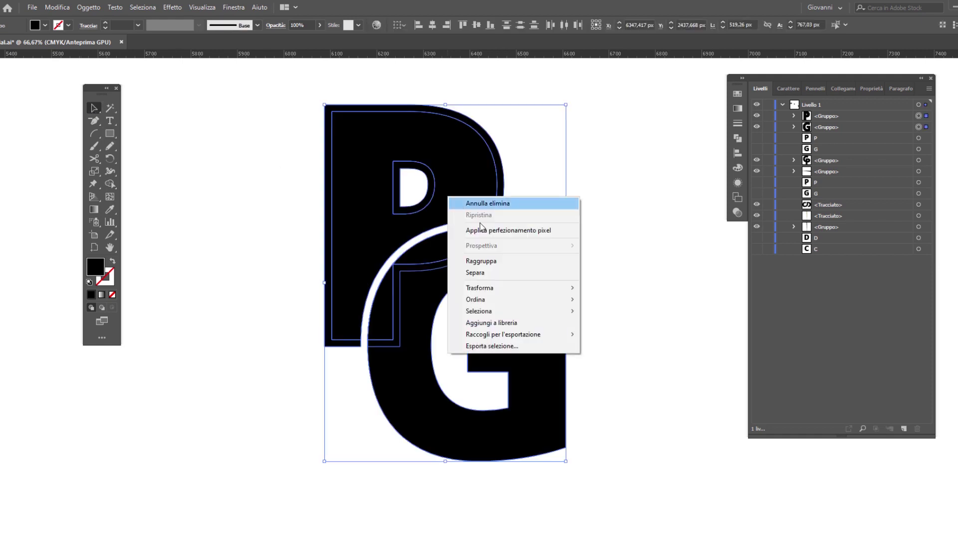
left_click(503, 261)
right_click(479, 210)
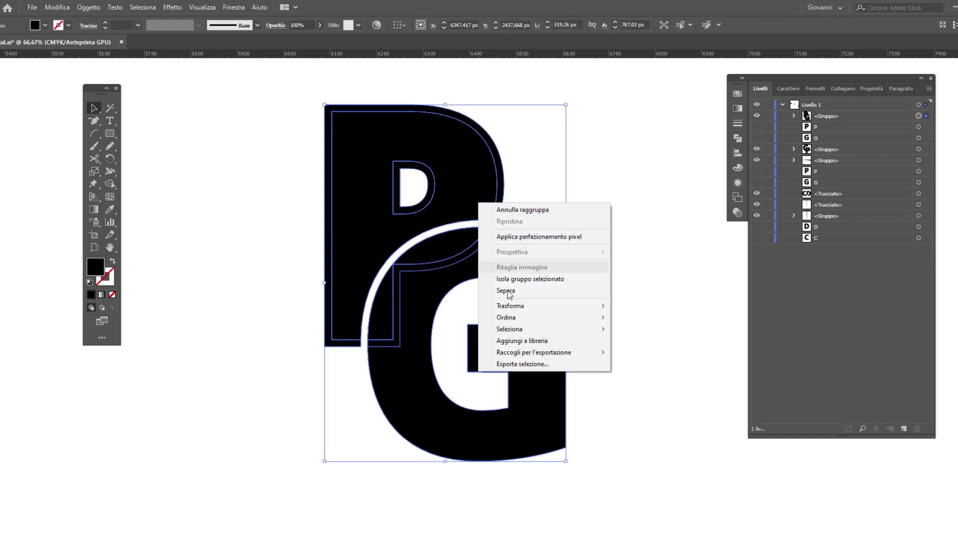
left_click(519, 366)
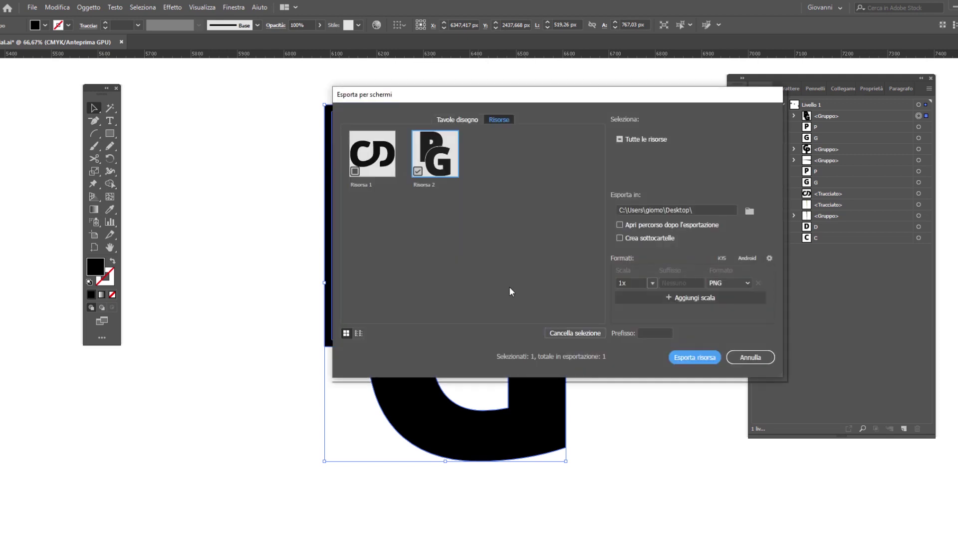
left_click(421, 184)
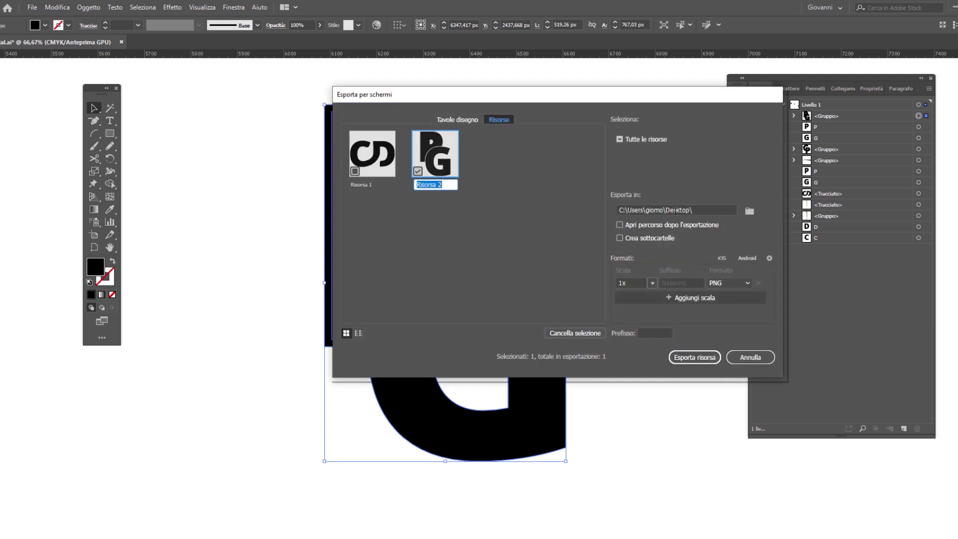
left_click(734, 283)
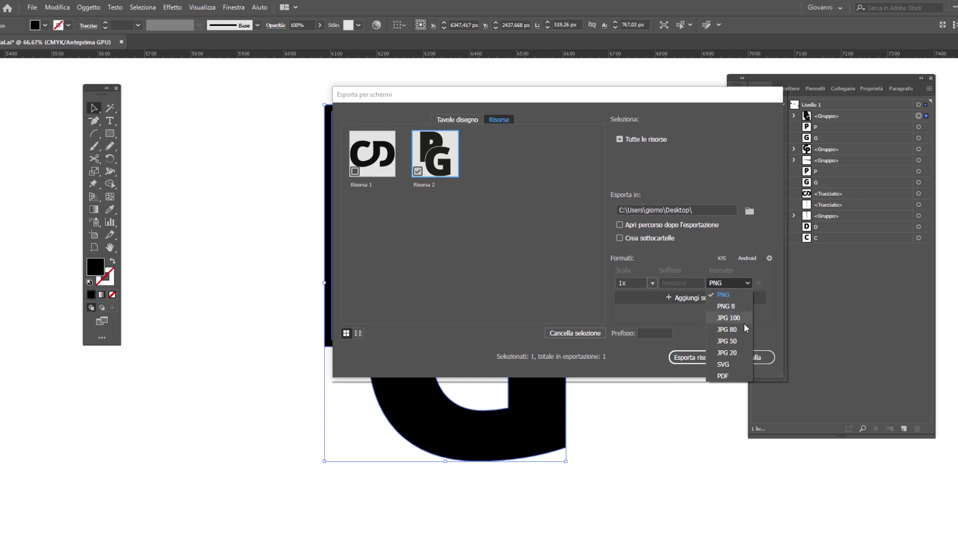
left_click(764, 328)
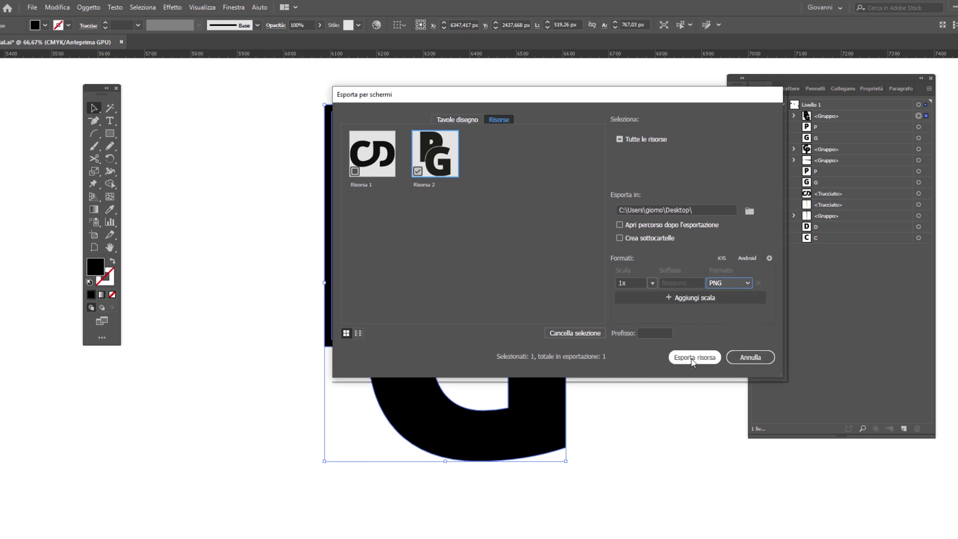